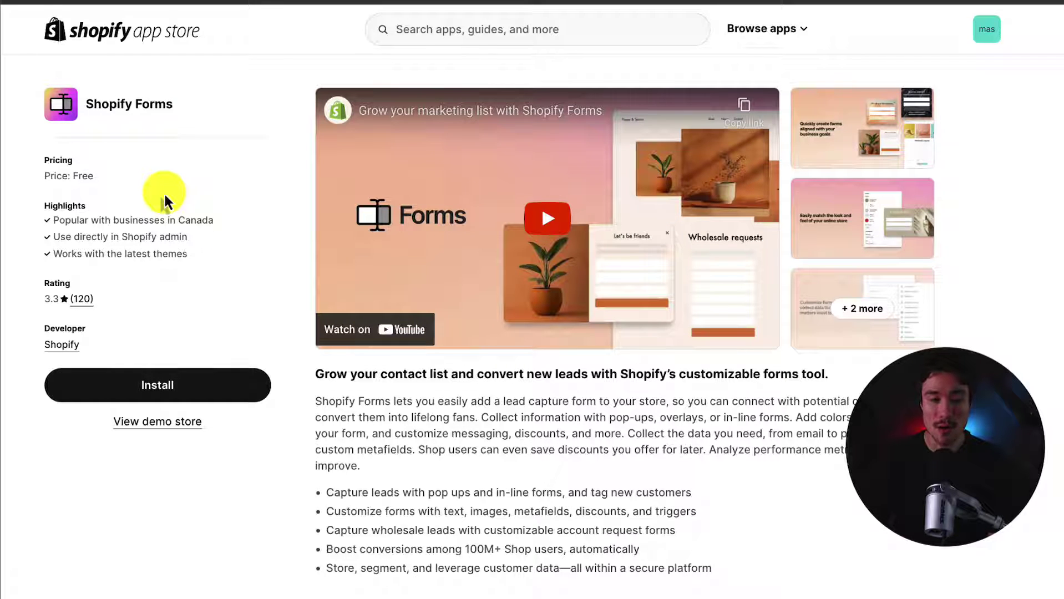
Review the free Shopify Forms app listing in the Shopify App Store
scroll(128, 150, down, 1)
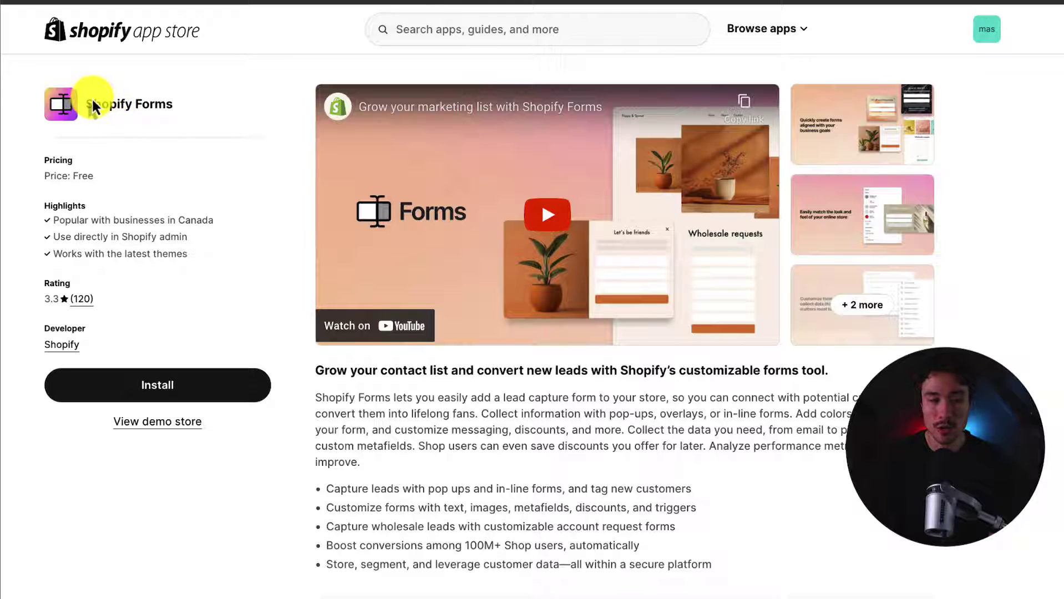
drag(93, 104, 197, 110)
click(197, 109)
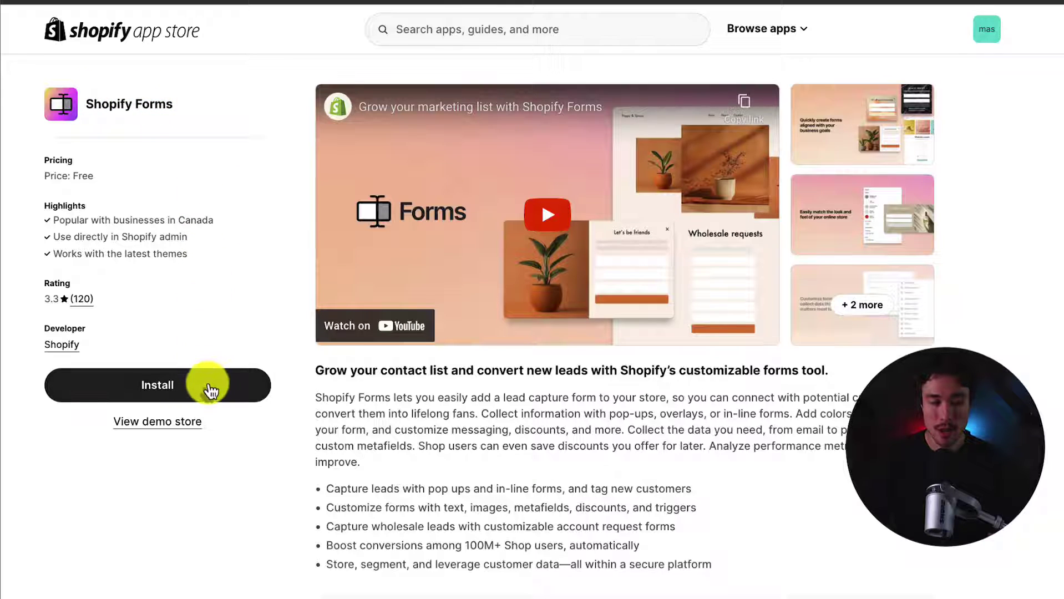
Install Shopify Forms and start a new form from its landing page
click(211, 389)
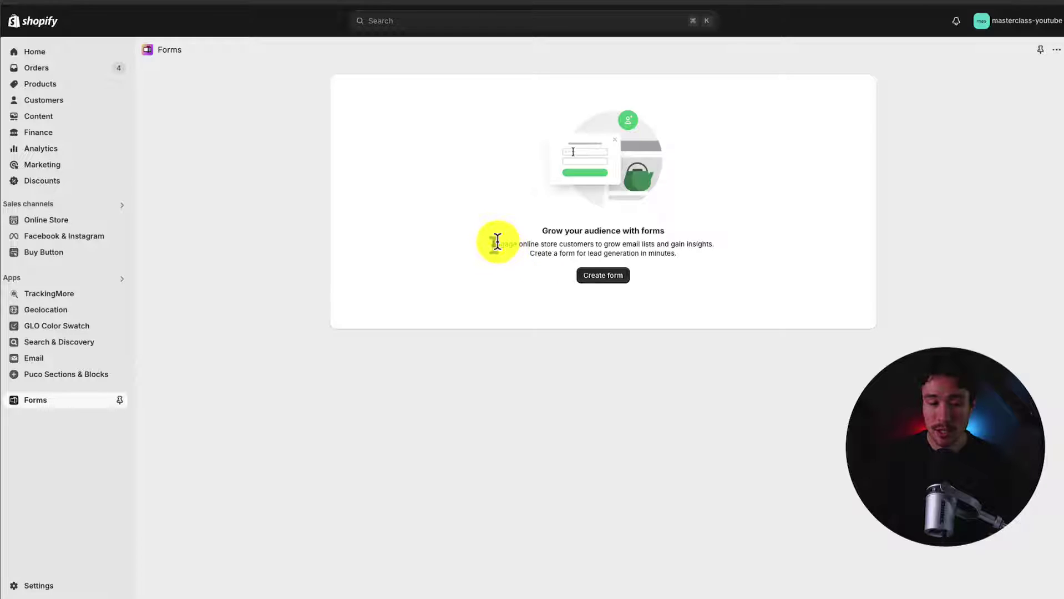
drag(493, 244, 706, 256)
click(707, 256)
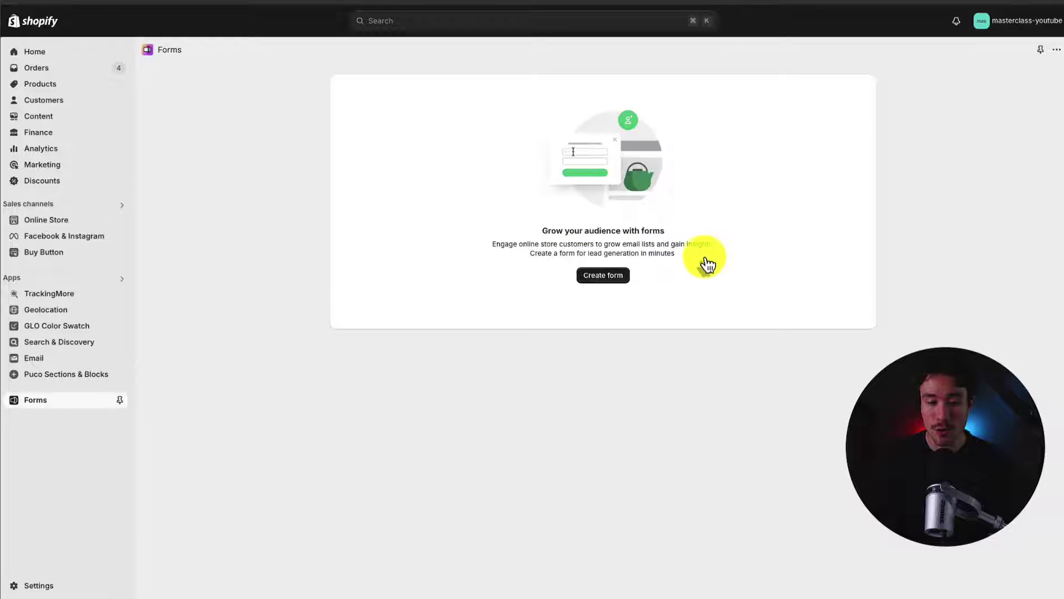
click(604, 275)
Create a Popup-type form named 'First form'
click(598, 278)
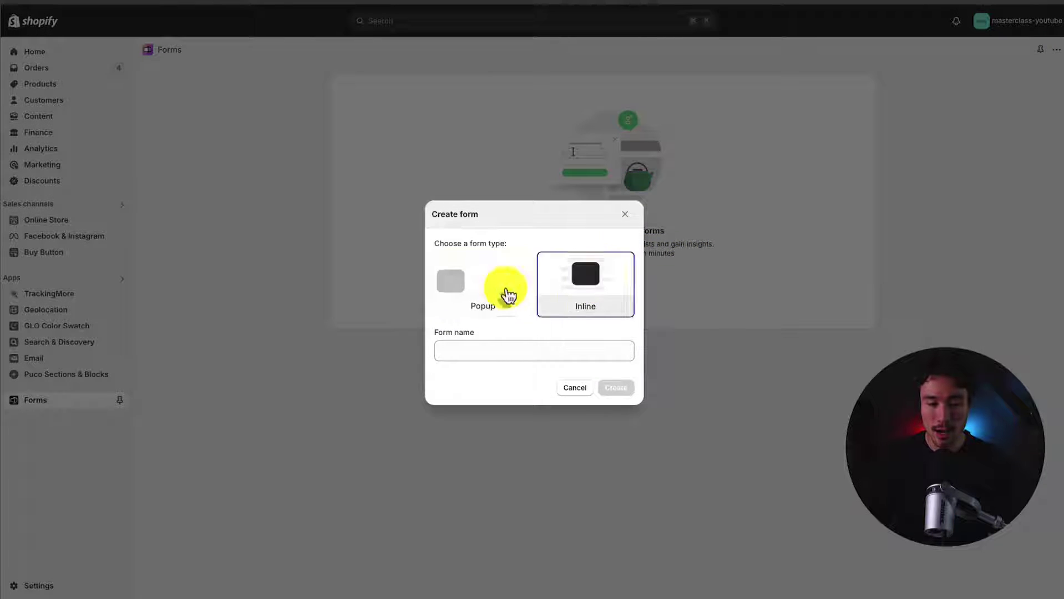
click(508, 295)
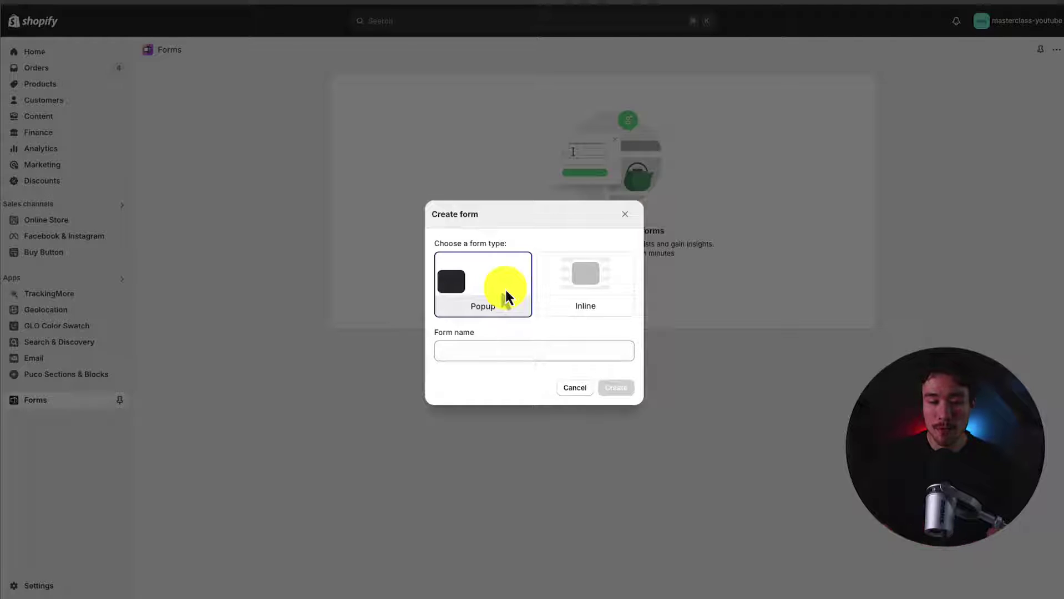
click(603, 294)
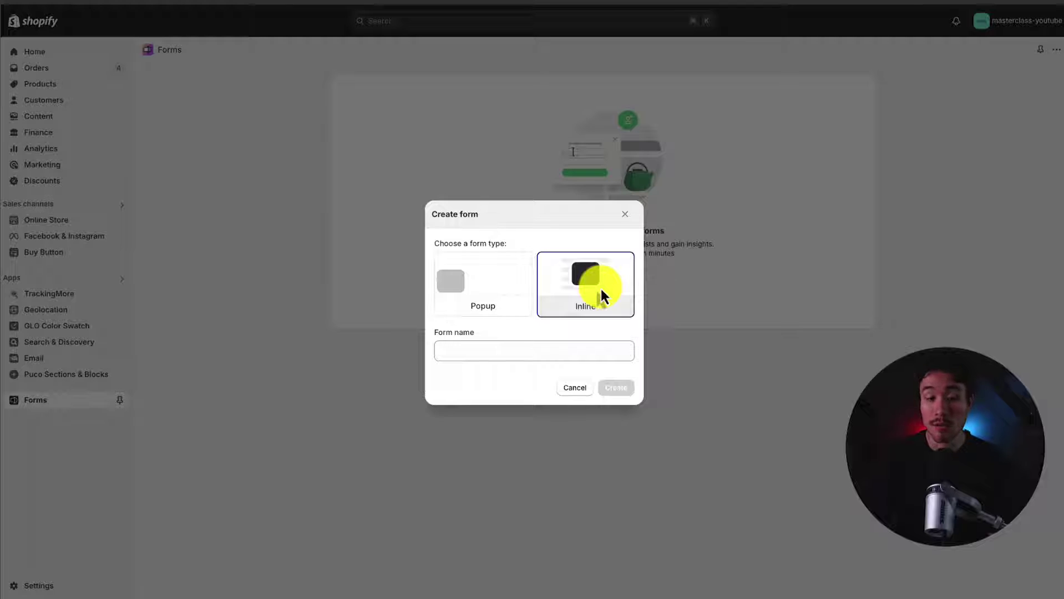
click(508, 309)
click(502, 354)
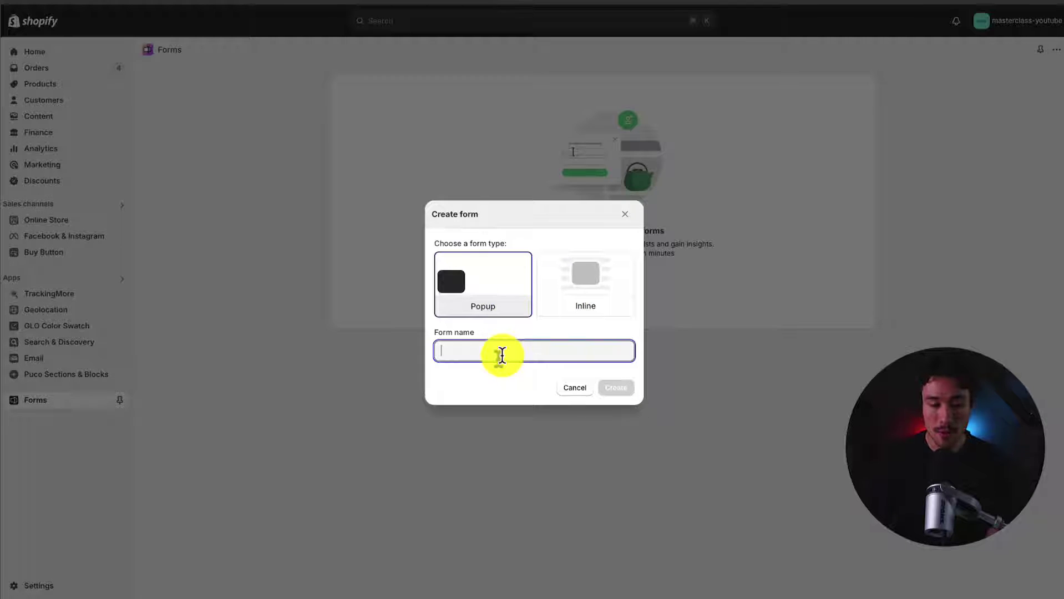
text(First form)
click(517, 425)
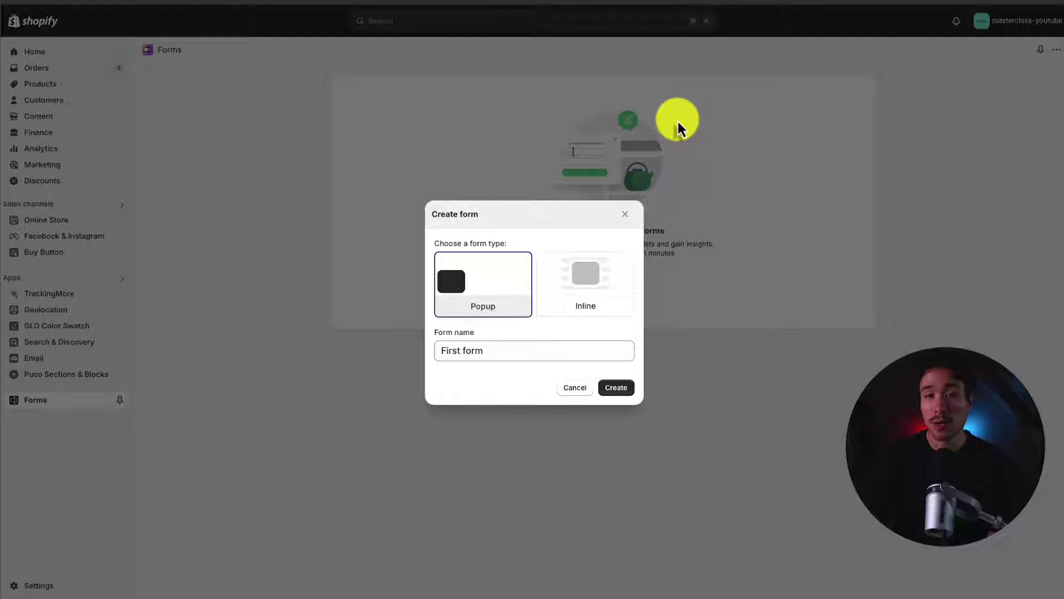
click(613, 389)
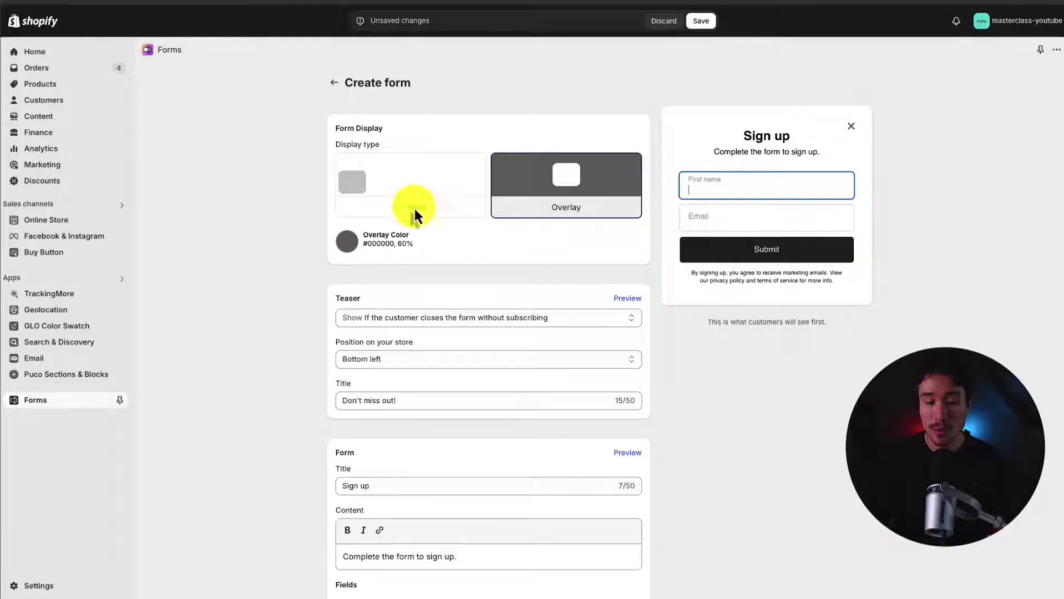
Try the Floating display, then return the form to Overlay display
click(592, 196)
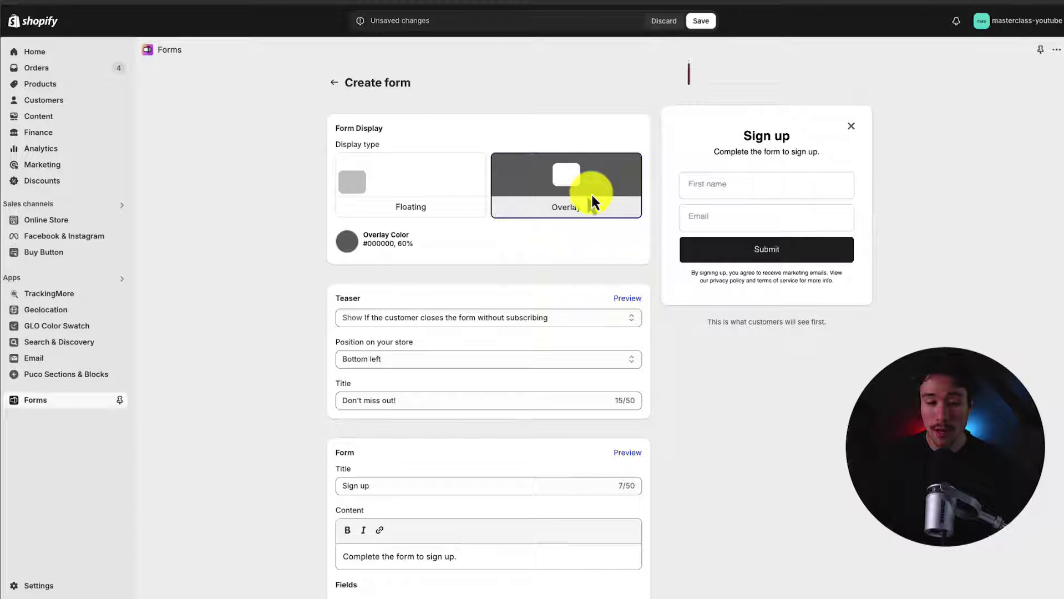
click(440, 175)
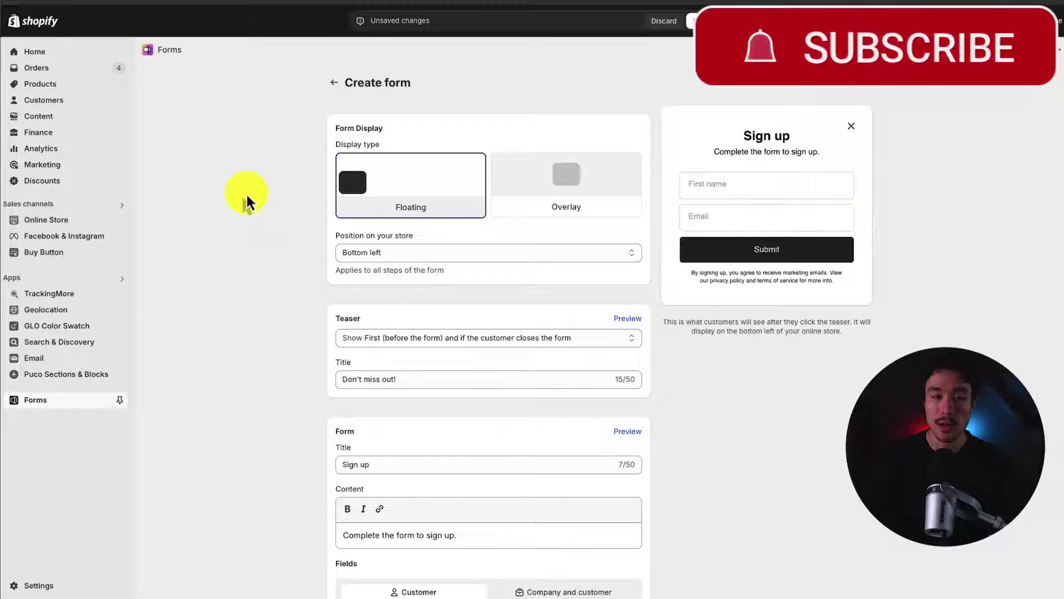
click(377, 256)
key(Down)
key(Down)
key(Down)
key(Down)
key(Down)
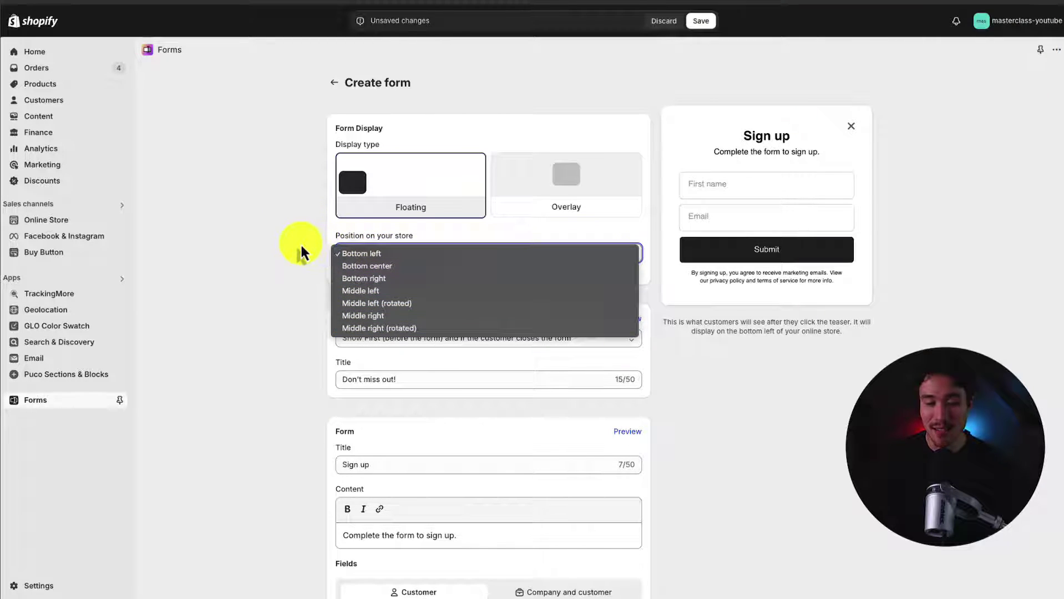
click(511, 209)
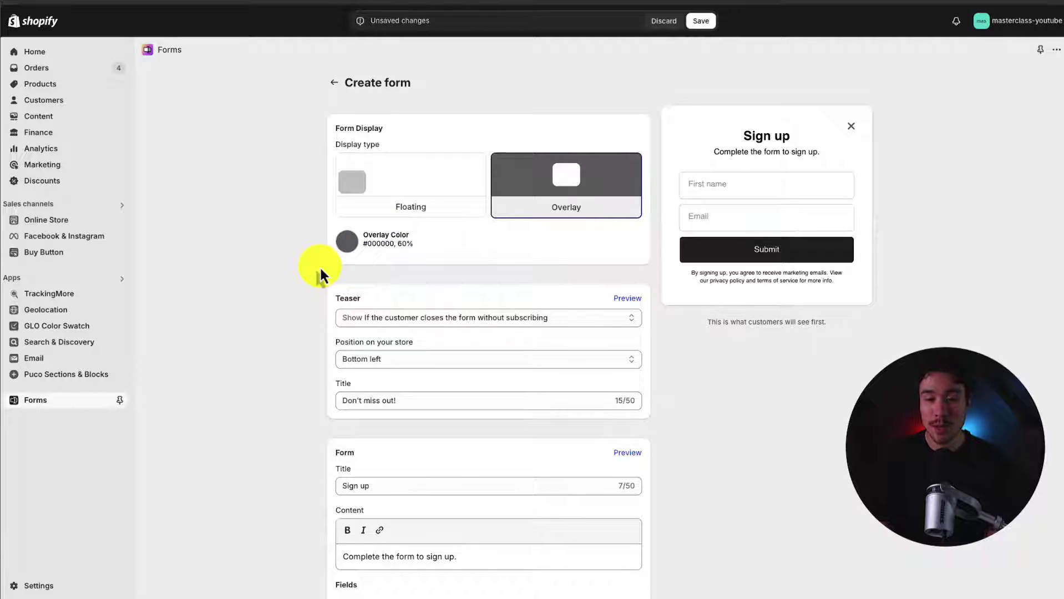
Set the teaser to 'Show First (before the form)'
scroll(262, 317, down, 4)
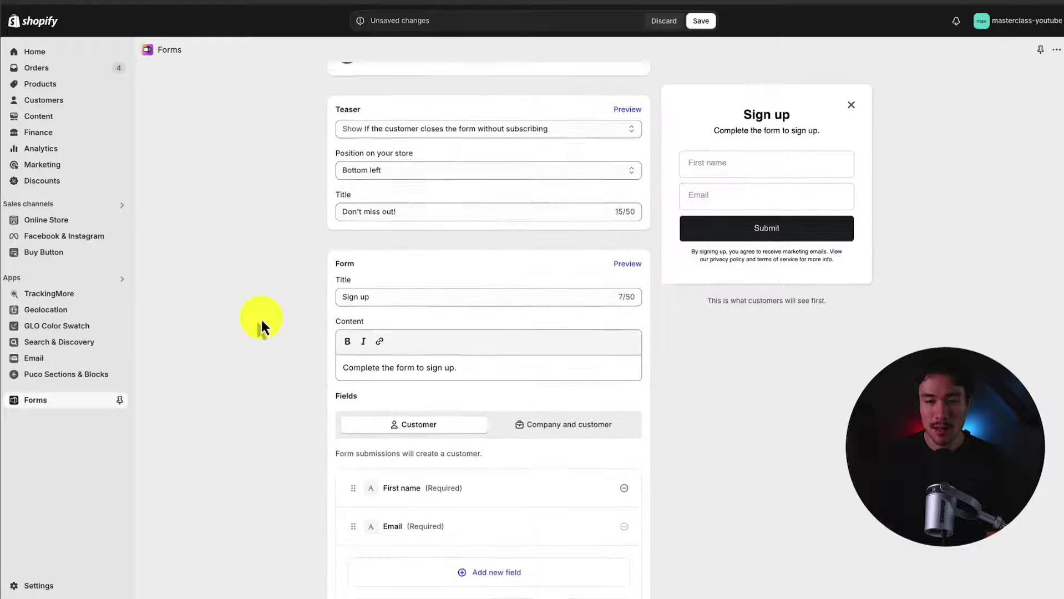
scroll(322, 298, up, 3)
scroll(324, 278, down, 4)
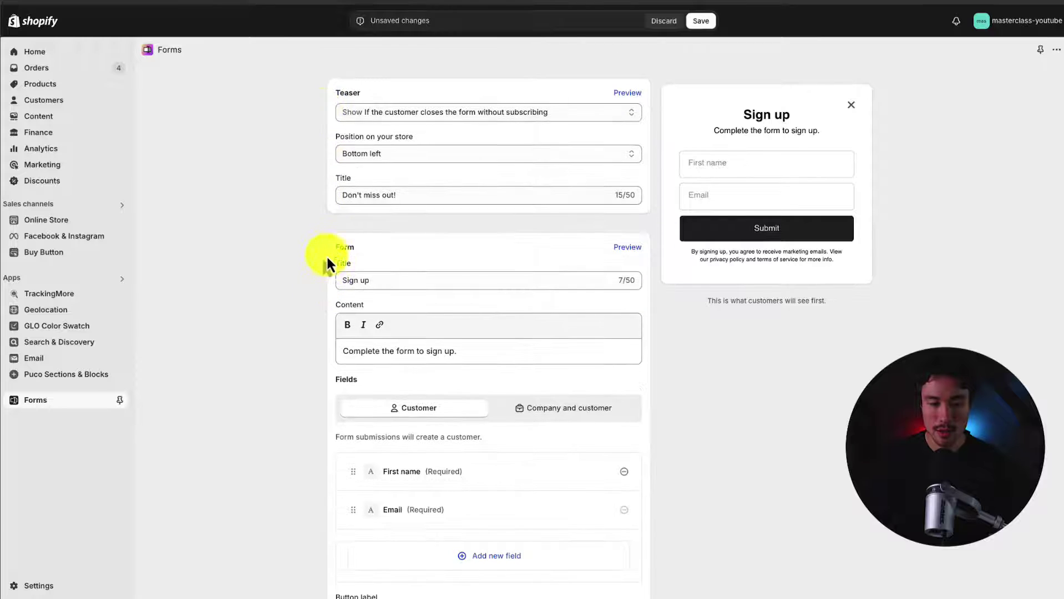
click(351, 106)
click(367, 93)
scroll(636, 304, up, 4)
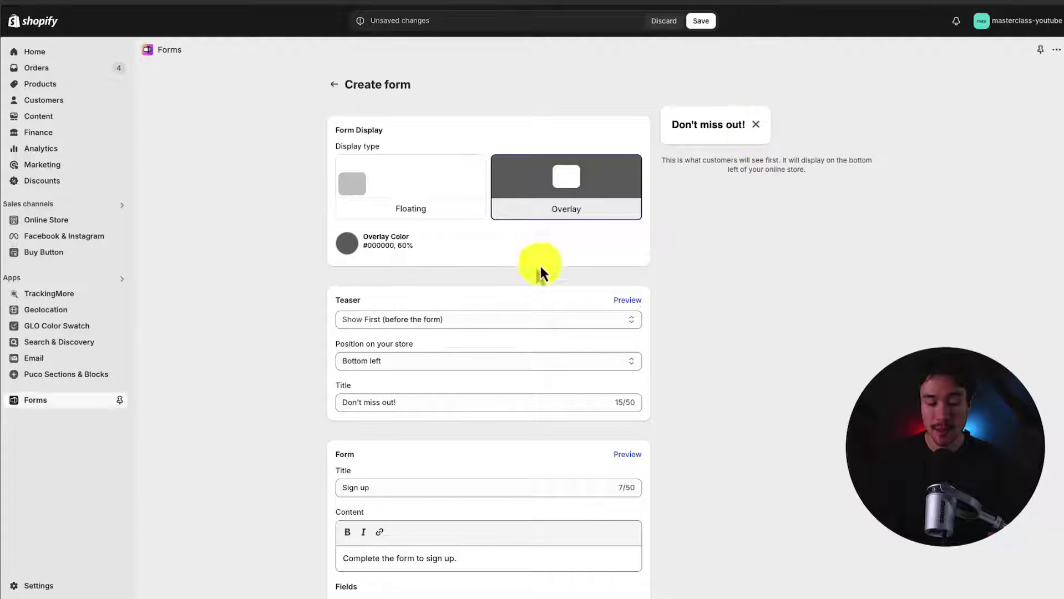
Keep the position at Bottom left and preview the sign-up form
click(386, 362)
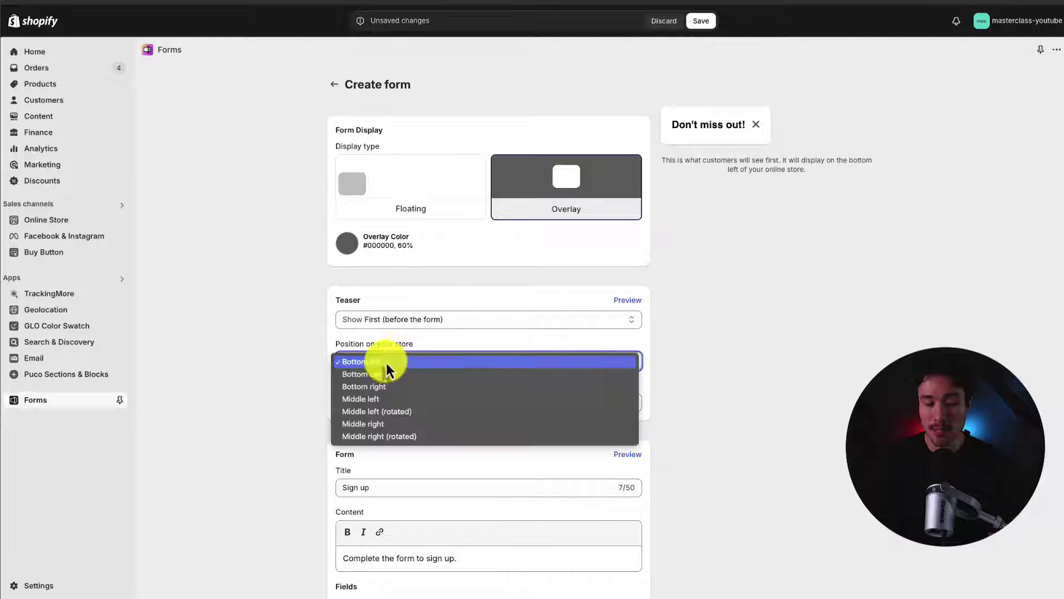
click(752, 378)
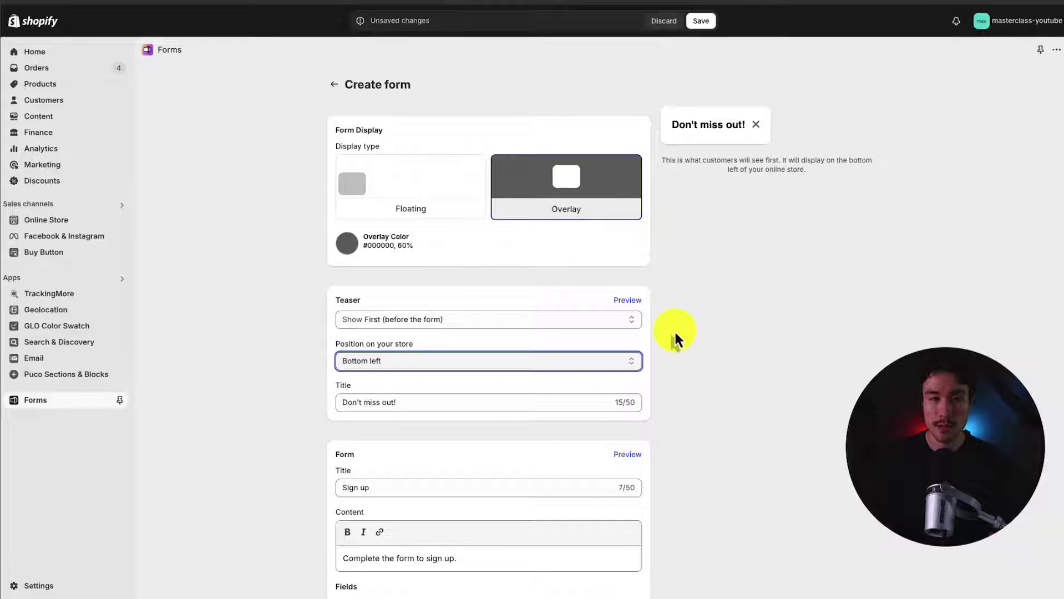
click(688, 123)
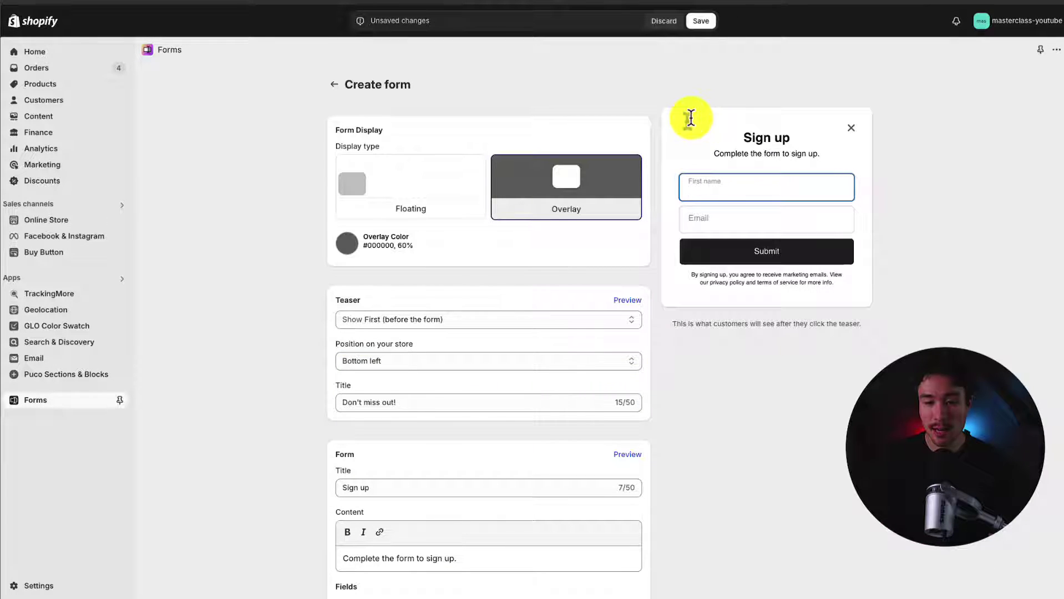
click(679, 372)
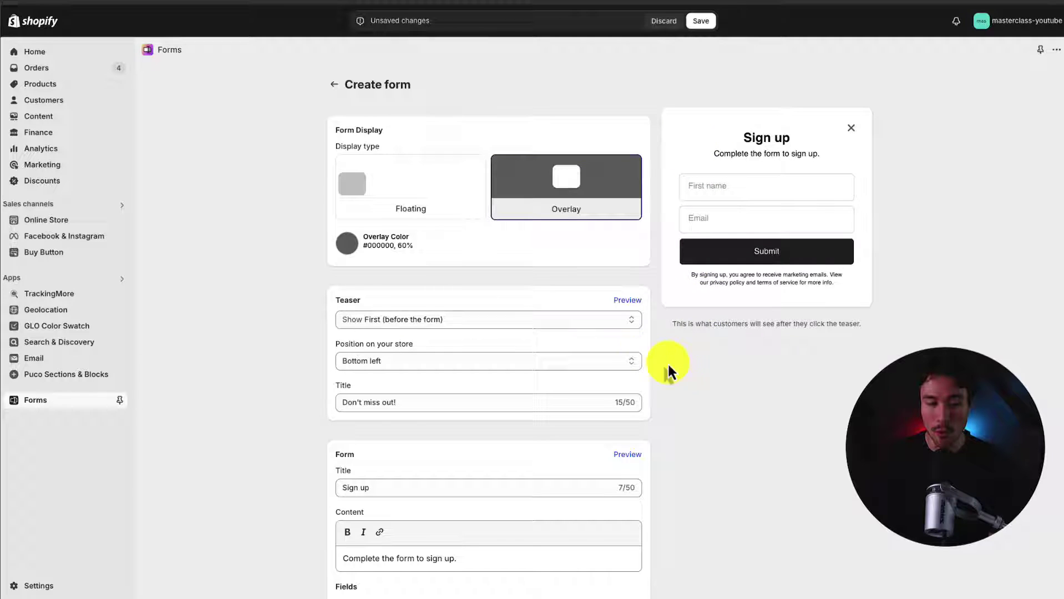
Show the teaser only after closing without subscribing, positioned at Bottom right
click(421, 321)
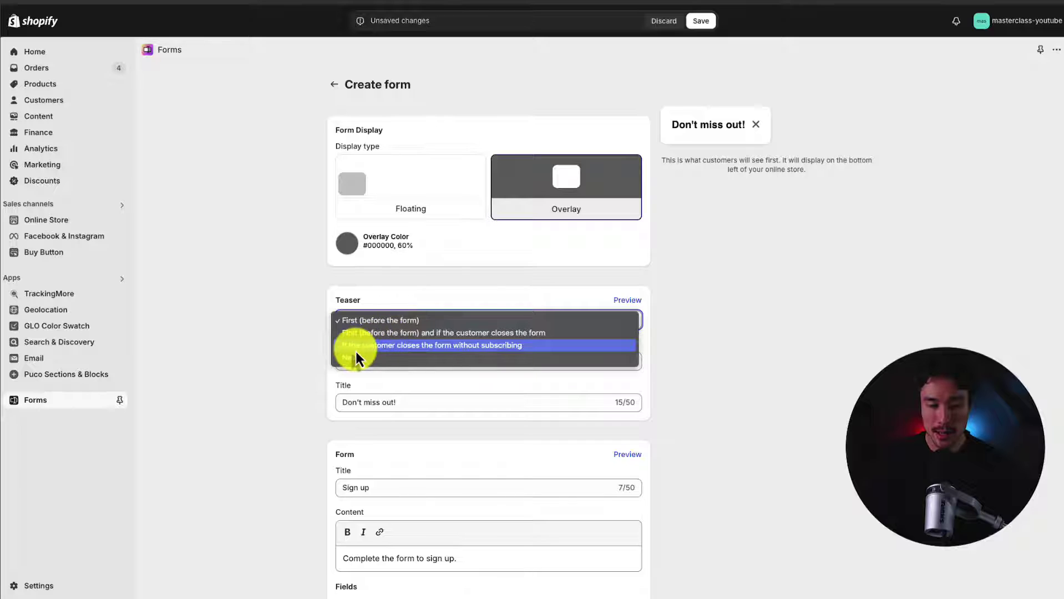
click(419, 352)
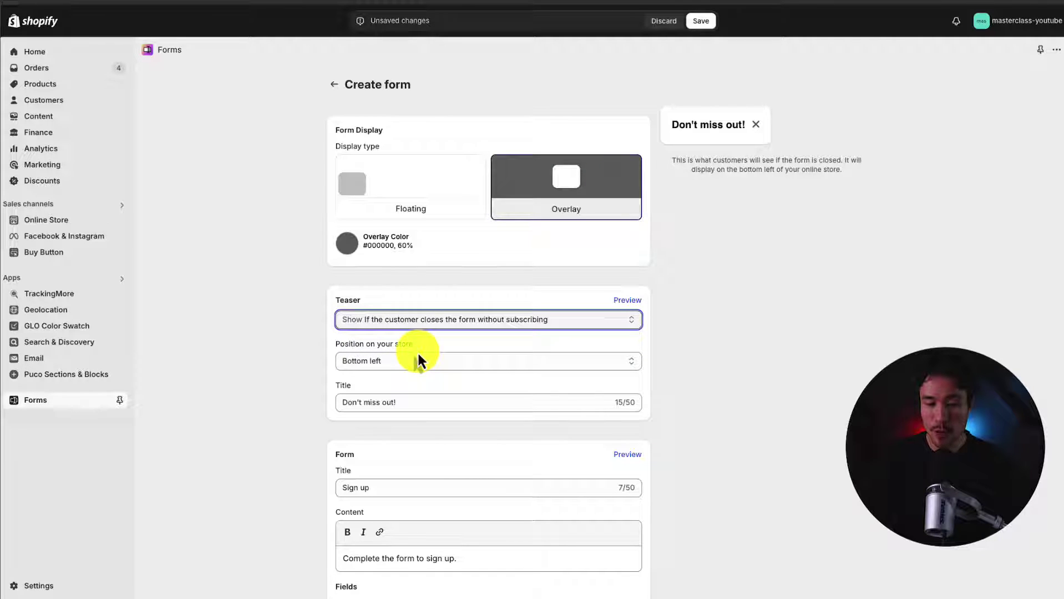
scroll(417, 358, down, 1)
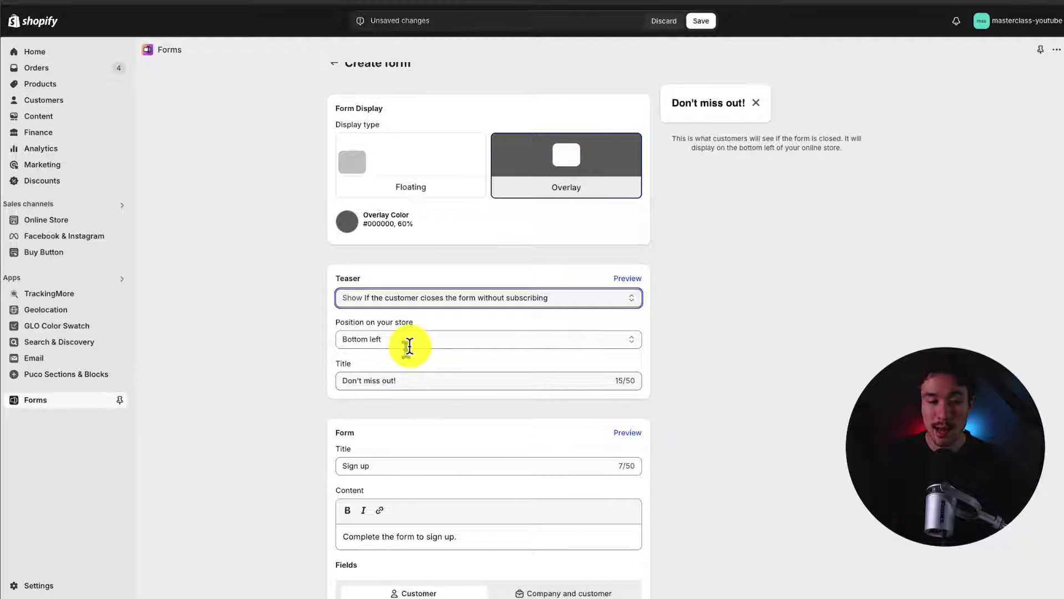
click(358, 342)
key(Down)
key(Down)
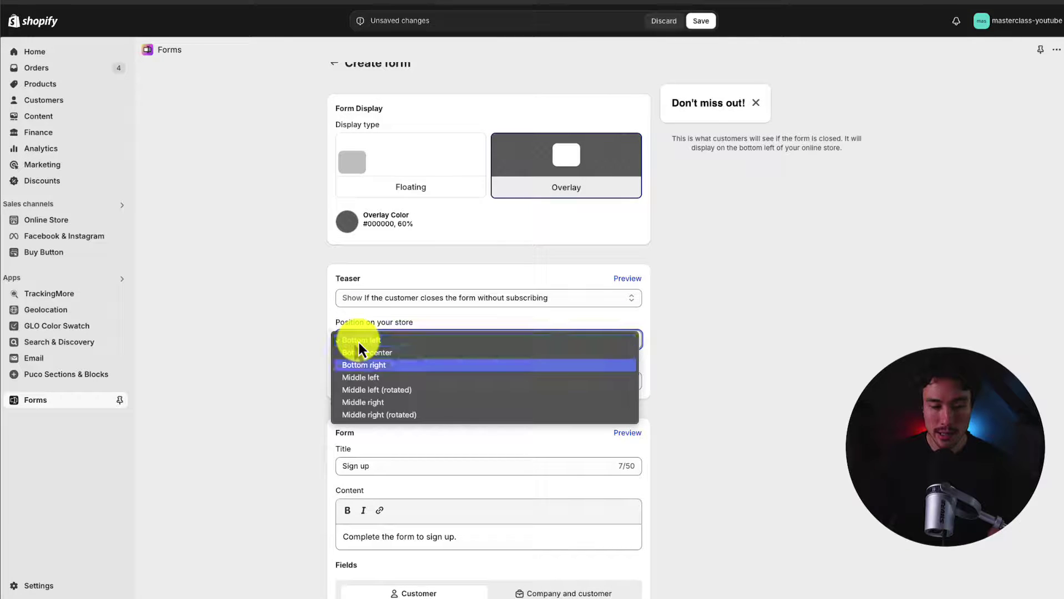
click(379, 365)
Change the teaser title to '❌ Don't miss out on our newsletter!'
click(435, 383)
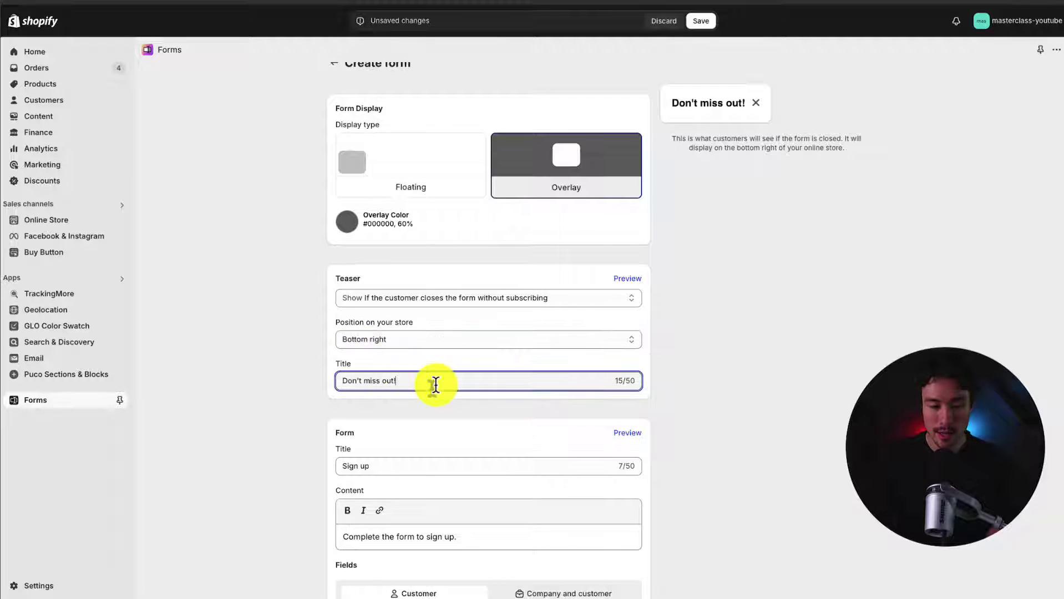
text(on our news)
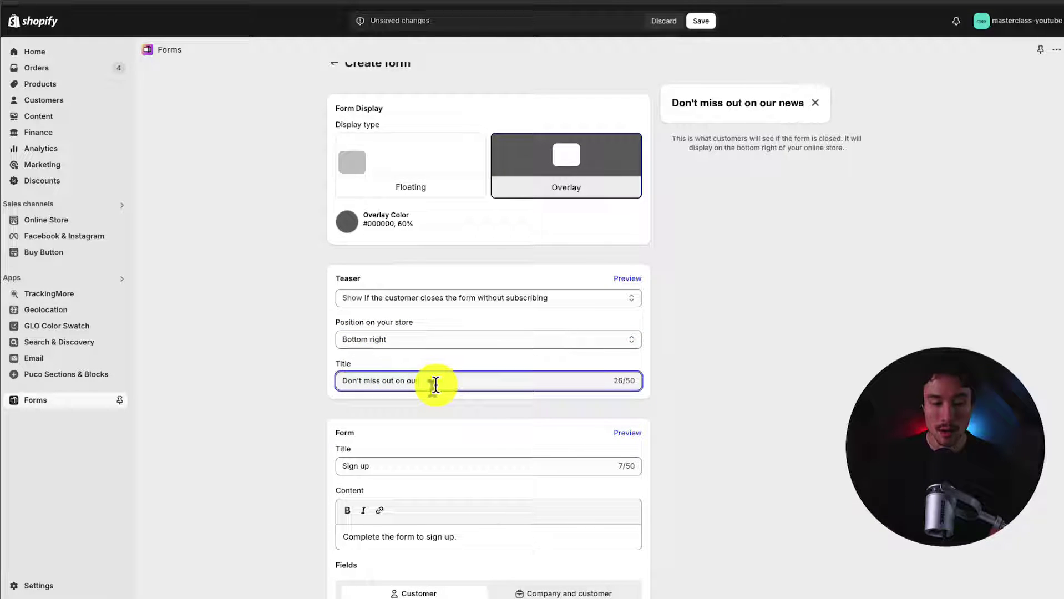
text(letter)
key(super+Left)
key(ctrl+super+space)
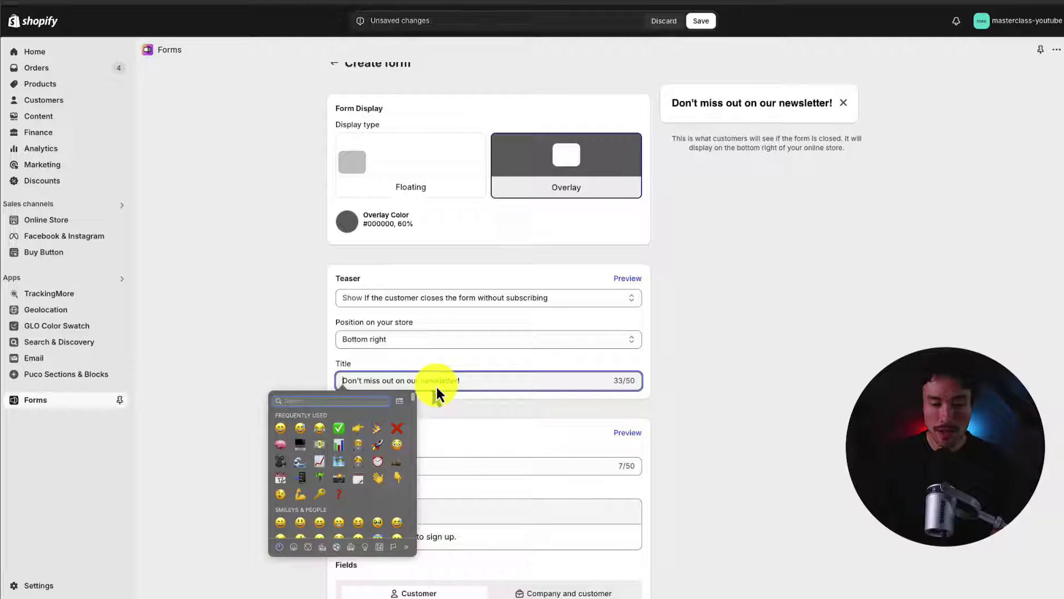
click(344, 434)
key(ctrl+super+space)
key(Right)
key(Right)
key(Right)
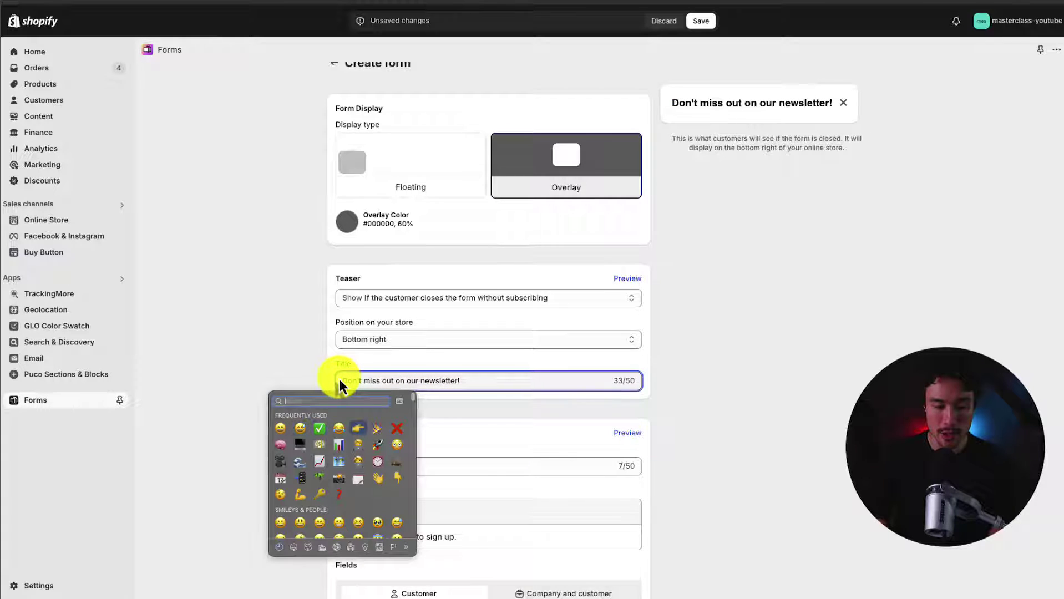
click(628, 172)
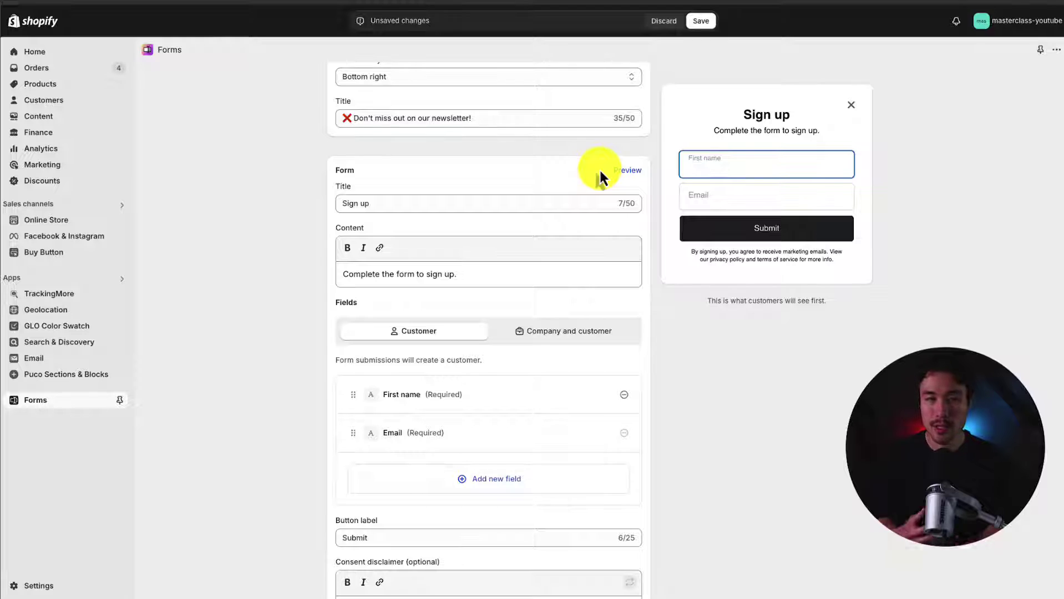
Set the form title to 'Sign up for our newsletter to get discounts!'
click(433, 201)
text(for our ne)
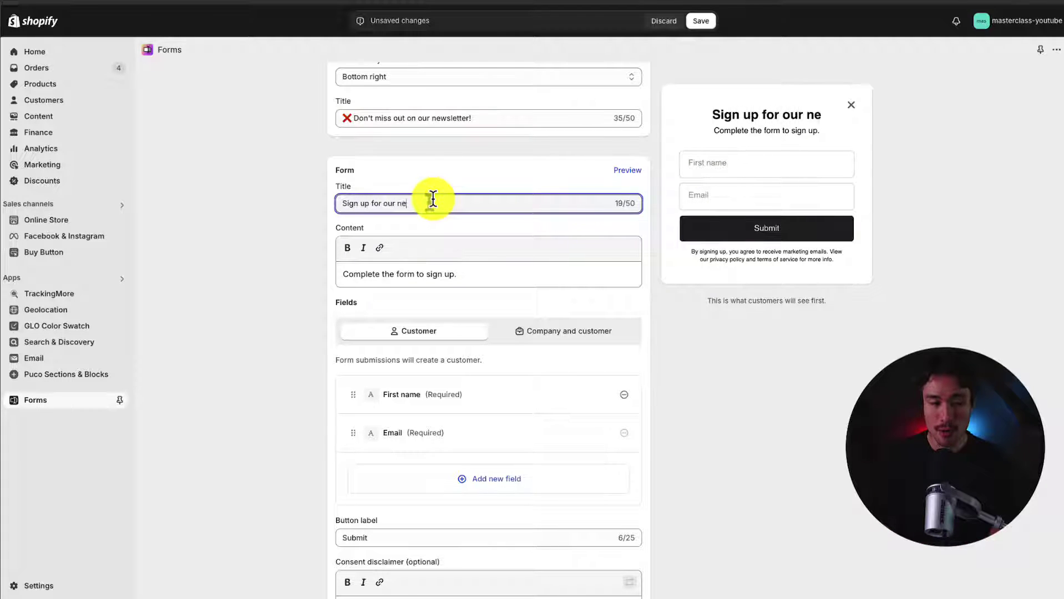
text(wsletter to get exclusive discou)
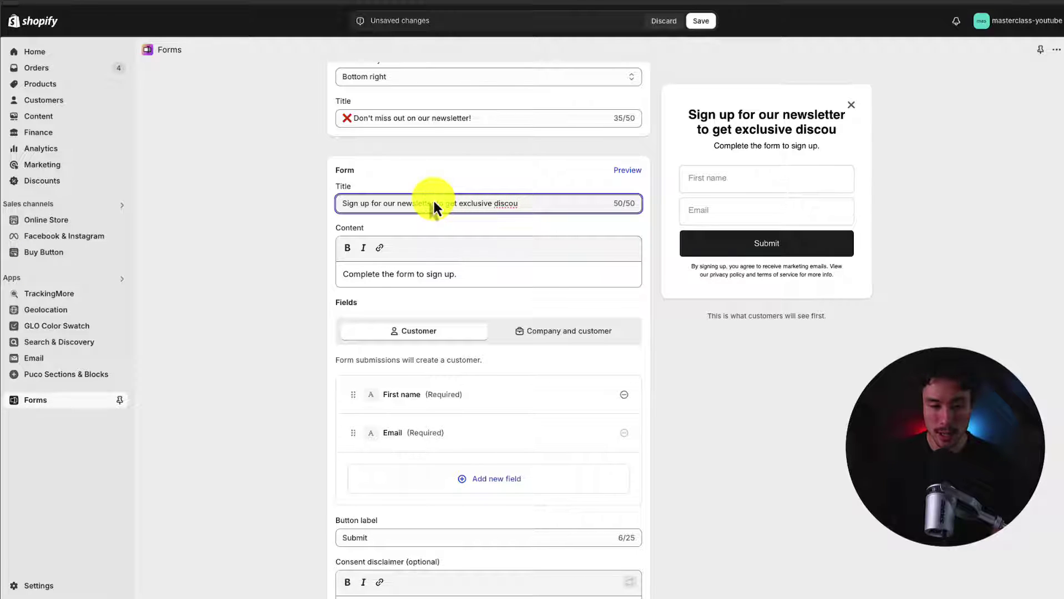
double_click(459, 203)
key(BackSpace)
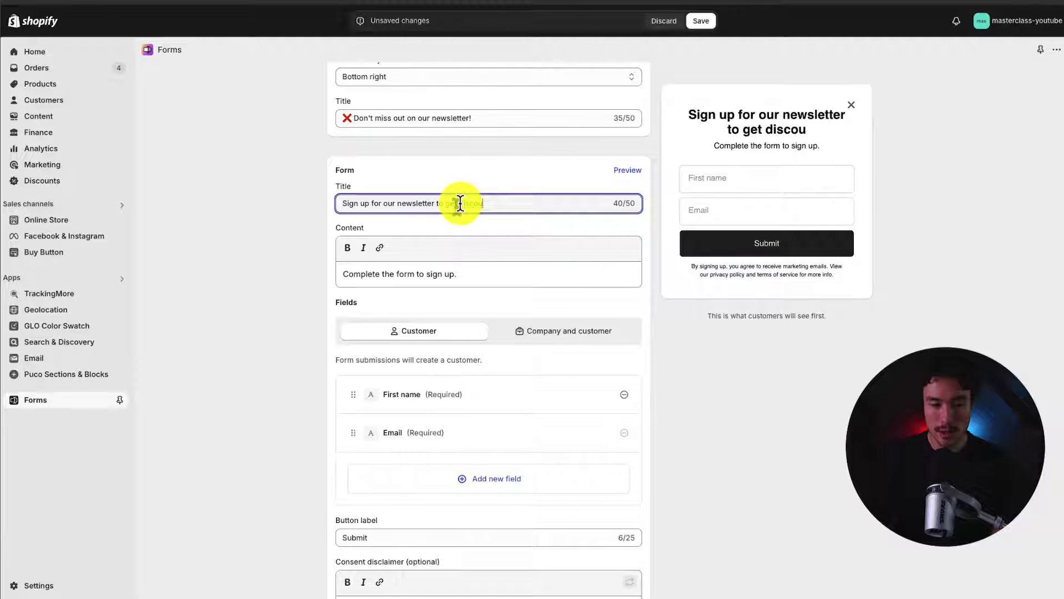
text(nts!)
Replace the form content with 'Discounts sent out randomly every month.'
triple_click(340, 273)
text(Di)
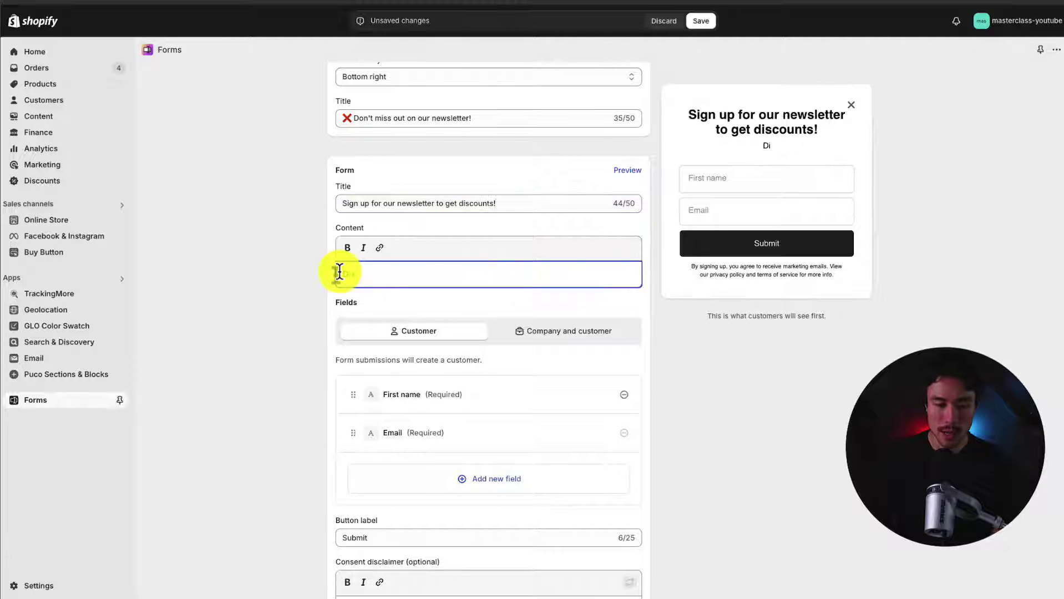
text(scounts sent out )
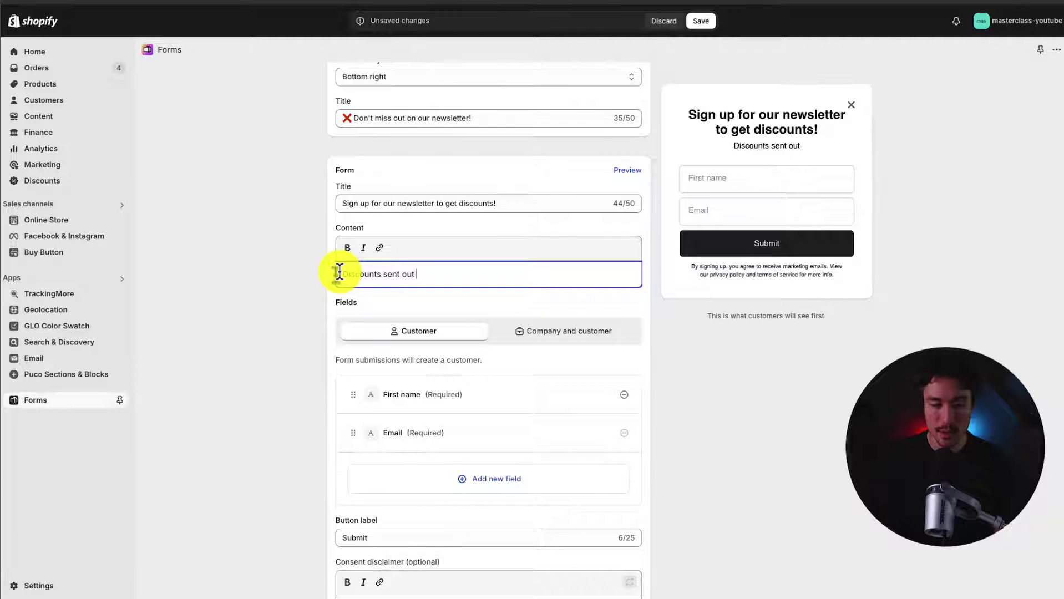
text(randomly every month.)
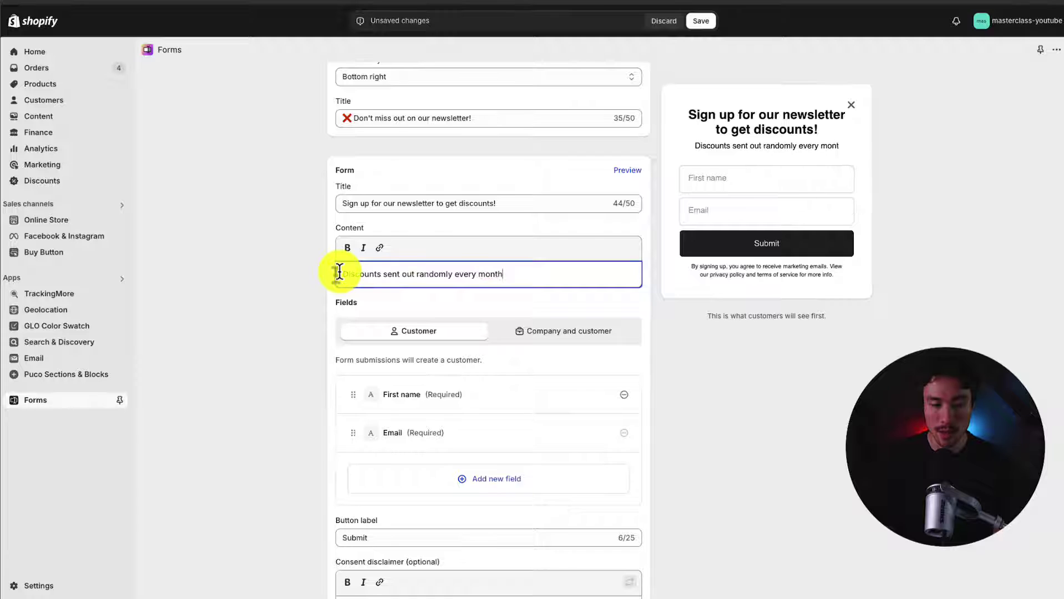
scroll(300, 293, down, 2)
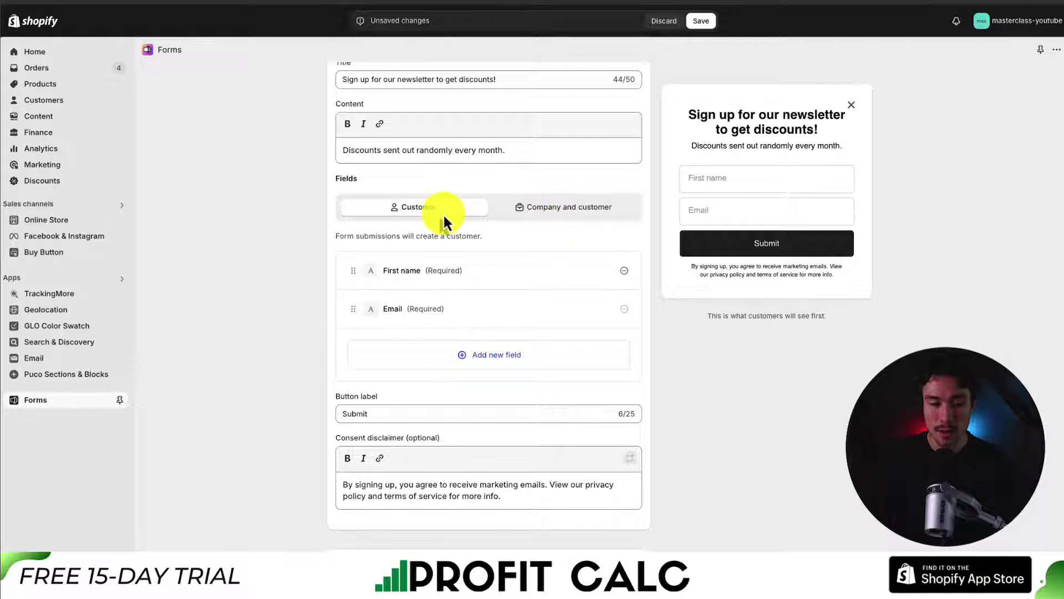
Keep the Customer field set and remove the First name field
click(563, 211)
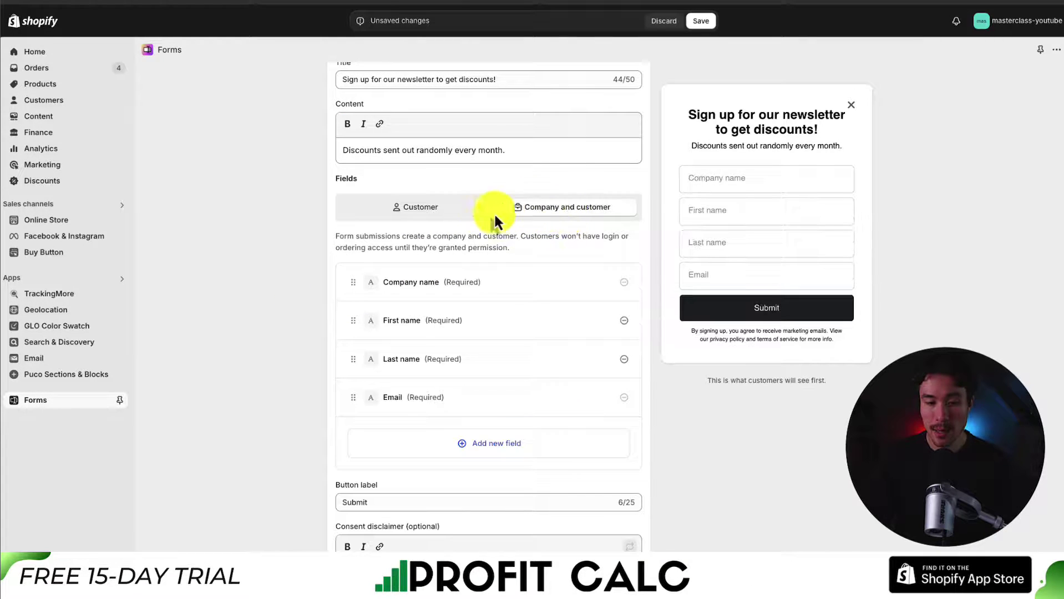
click(425, 213)
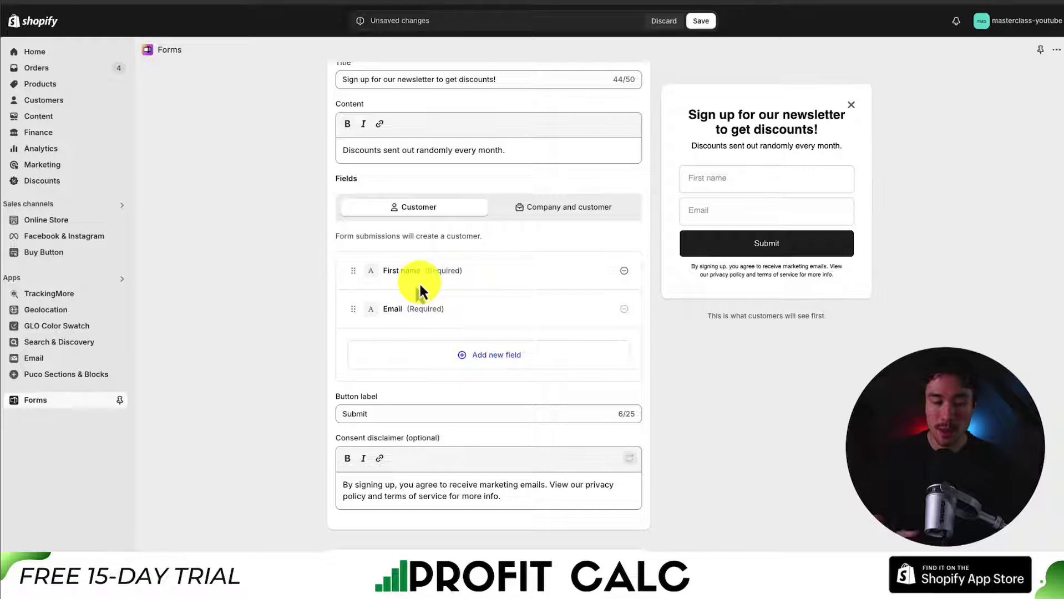
mouse_move(355, 278)
mouse_down()
mouse_move(358, 300)
mouse_move(361, 274)
mouse_up()
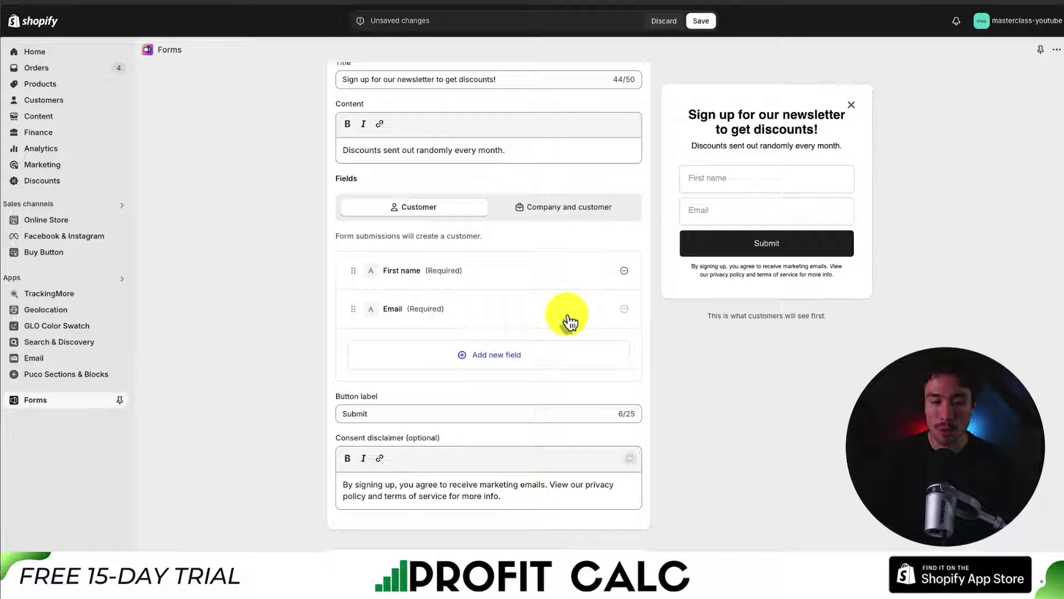
click(624, 270)
click(779, 169)
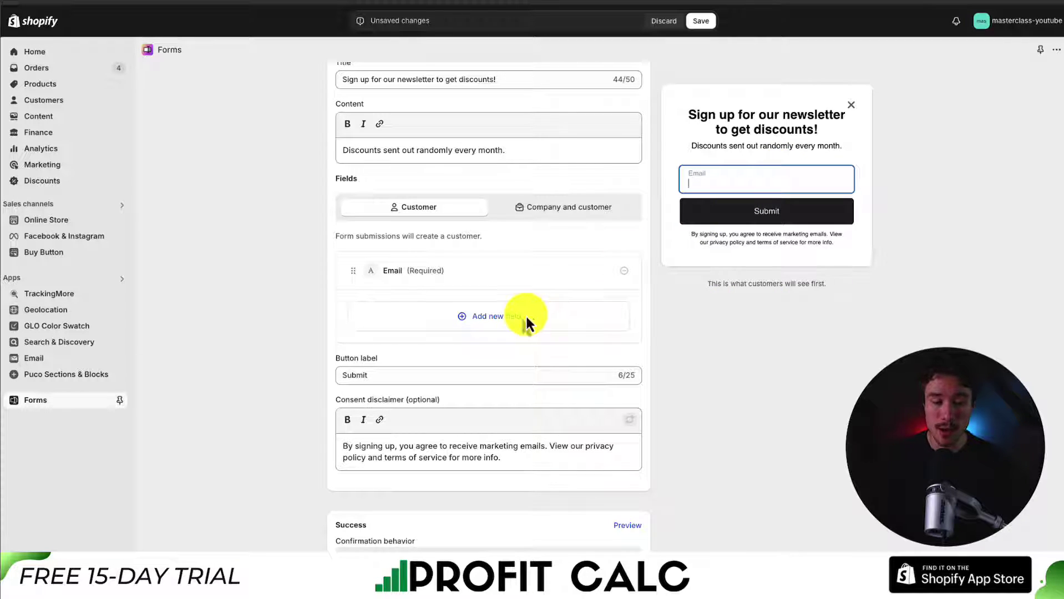
Browse the Add new field list without adding any field
click(471, 320)
key(Down)
key(Down)
key(Down)
key(Up)
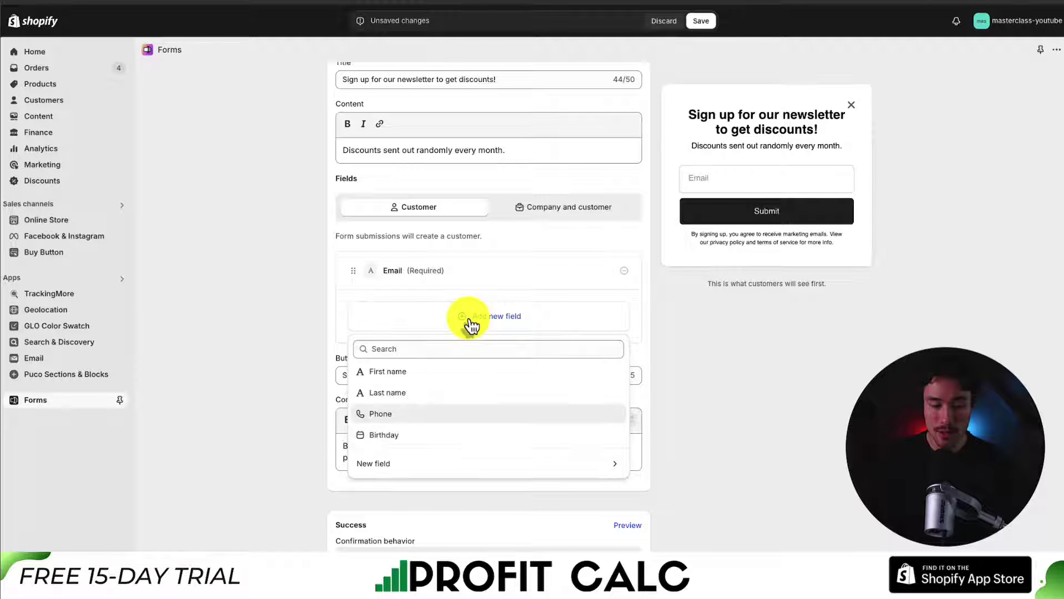
key(Down)
key(Down)
key(Down)
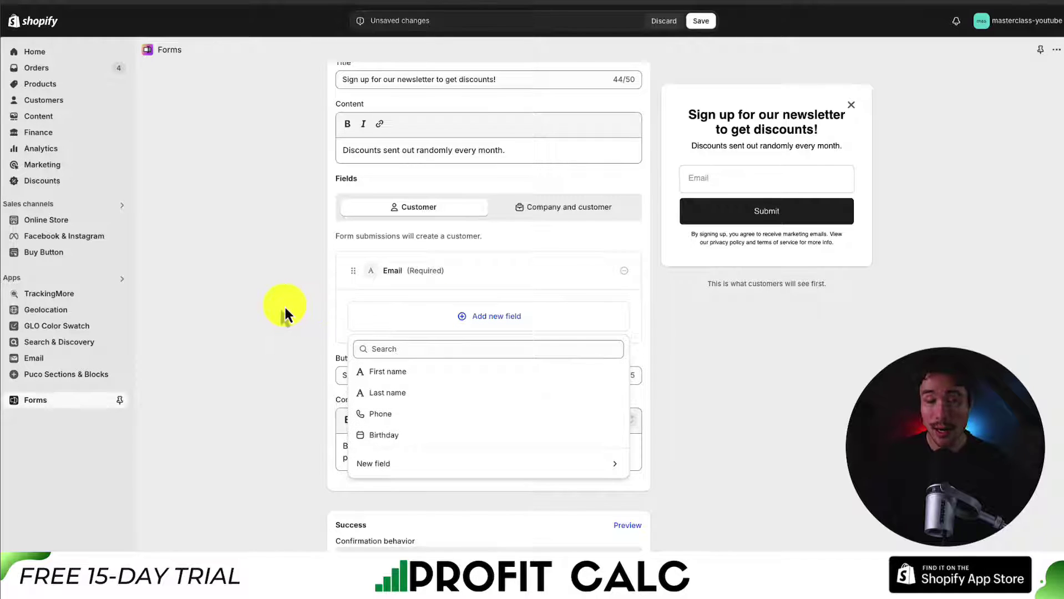
click(285, 315)
Review the consent disclaimer text below the form fields
scroll(282, 311, down, 2)
drag(340, 253, 480, 253)
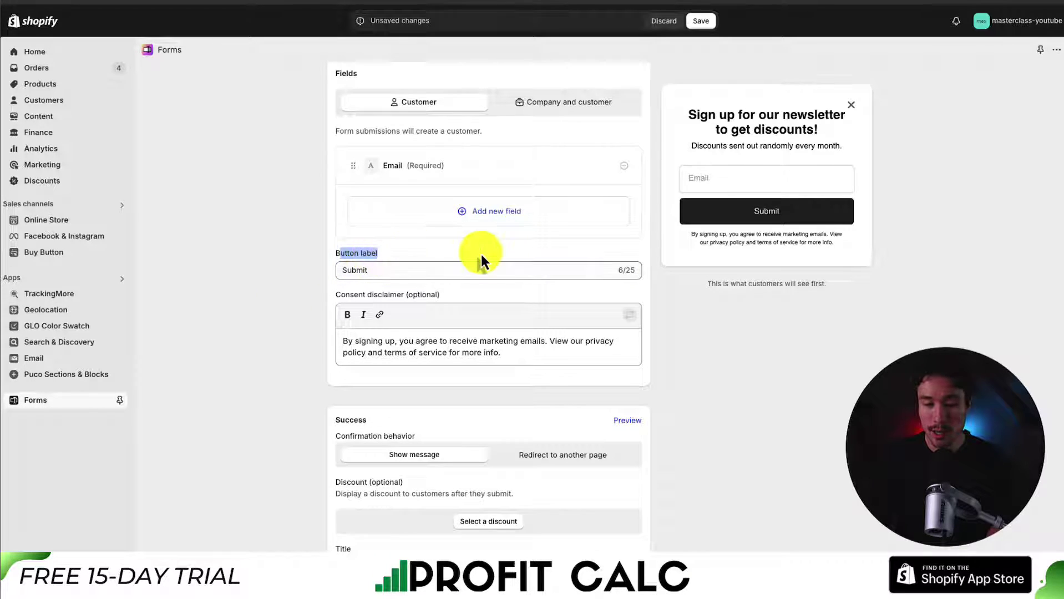
click(455, 333)
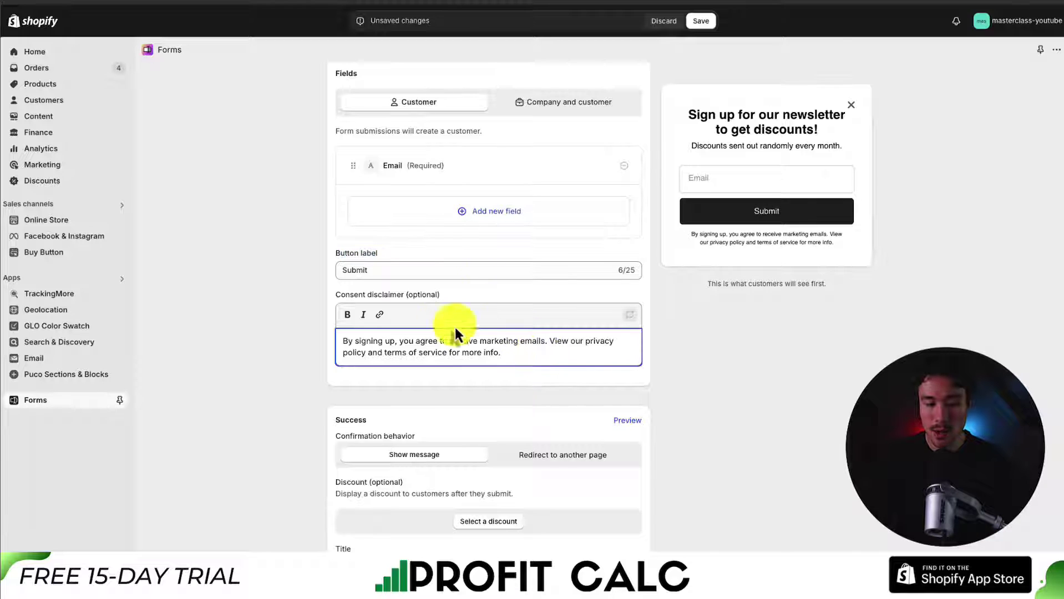
drag(357, 294, 451, 302)
drag(364, 341, 250, 344)
scroll(250, 344, down, 4)
Preview the success message shown after submitting the form
click(460, 222)
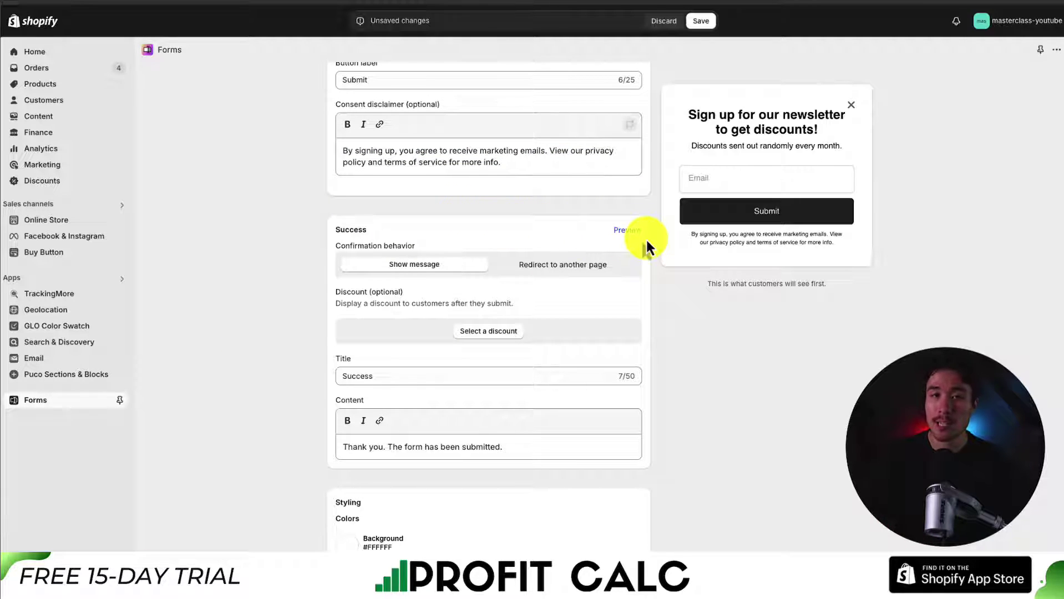
click(632, 232)
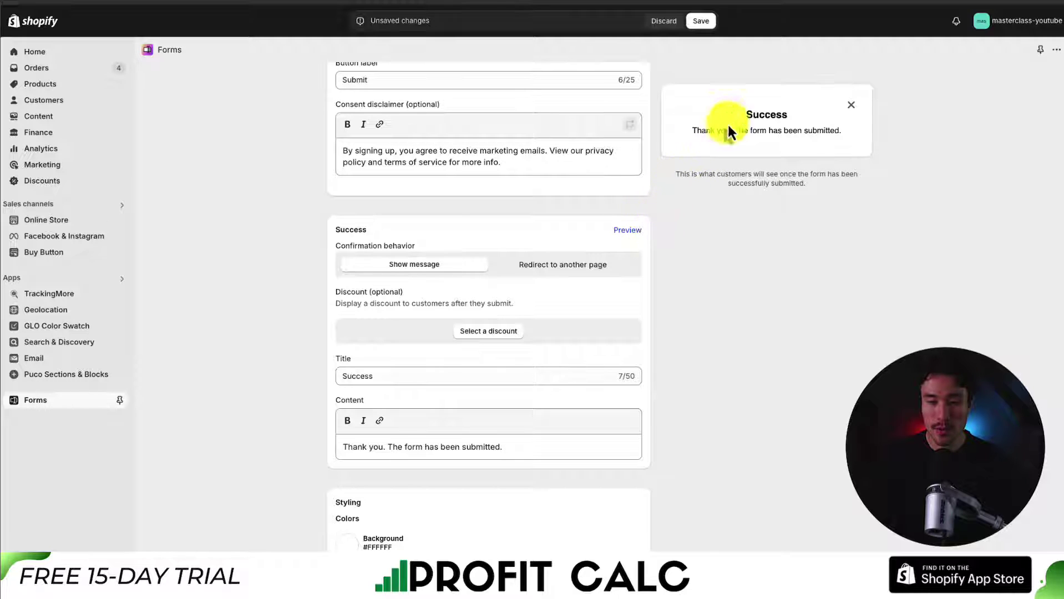
drag(728, 132, 791, 117)
click(797, 135)
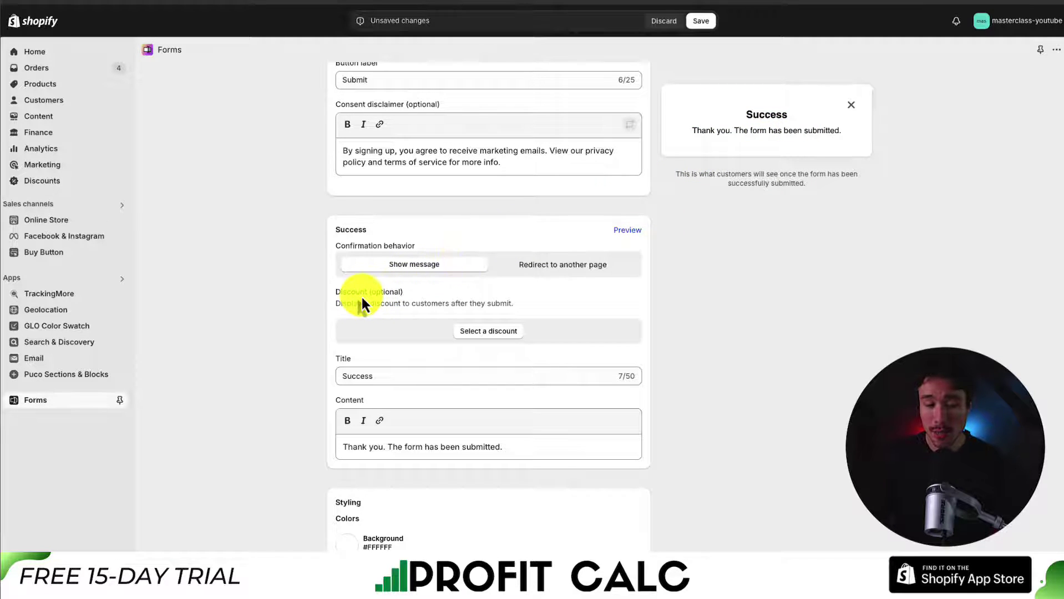
Attach the SPRING30 discount to the form's success message
drag(367, 303, 554, 304)
click(489, 331)
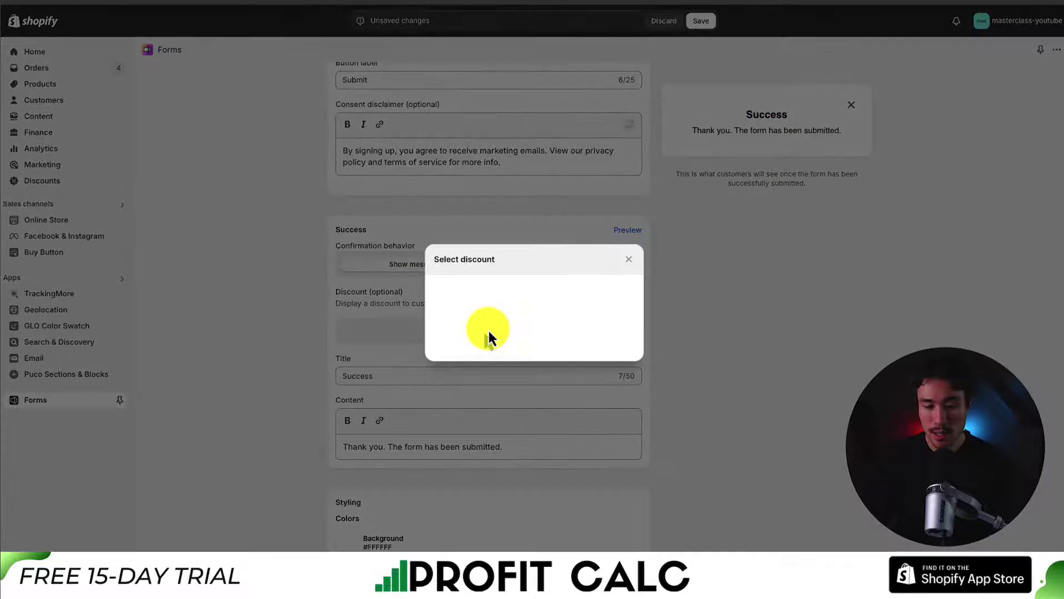
click(489, 310)
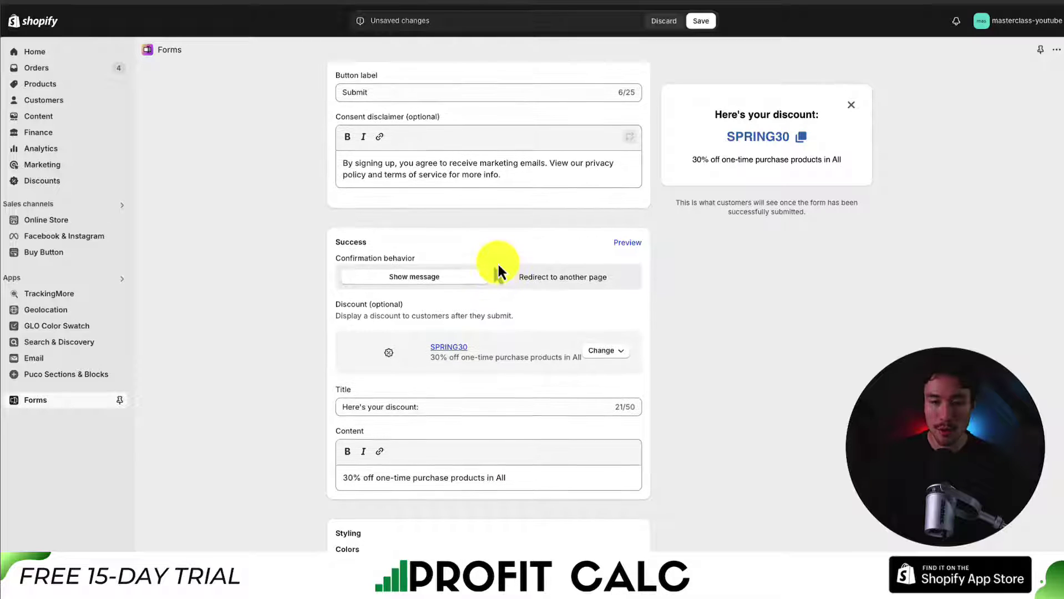
scroll(497, 268, down, 3)
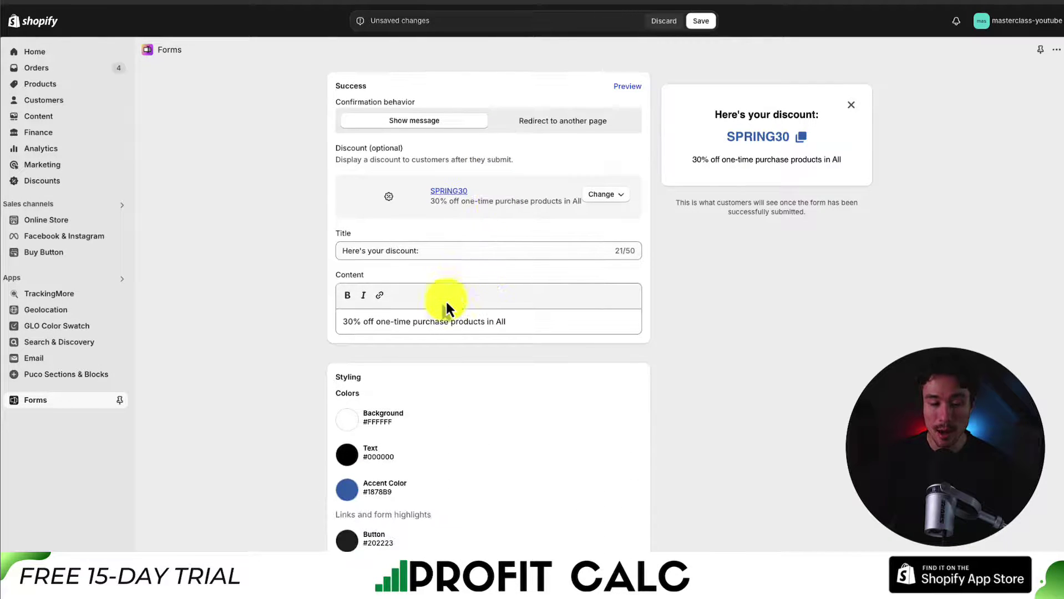
scroll(398, 337, up, 10)
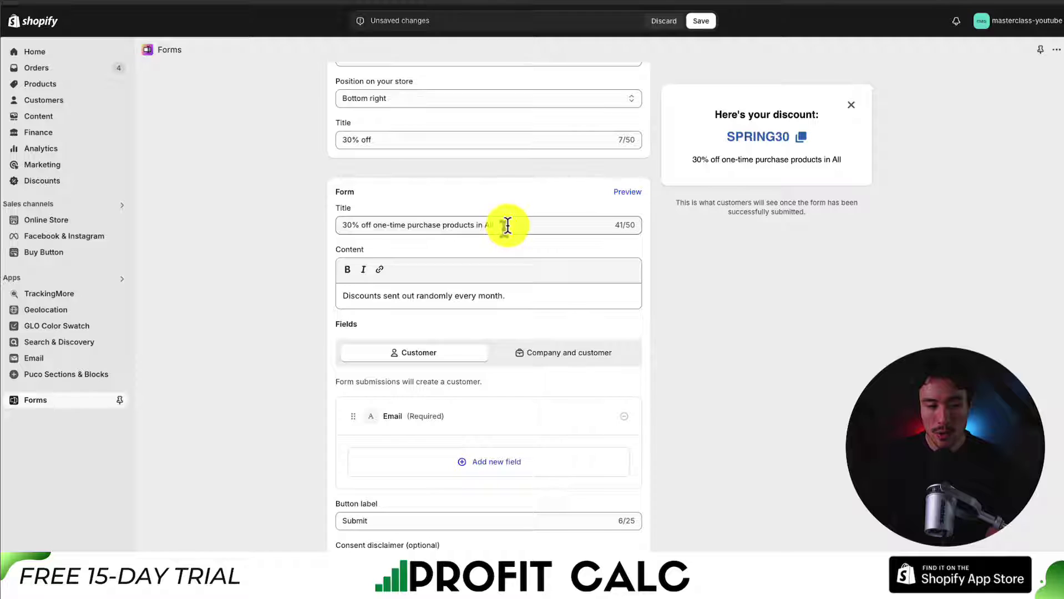
Replace the form title with 'Unlock 30% Off Today' plus a 🎉 emoji
scroll(507, 225, down, 2)
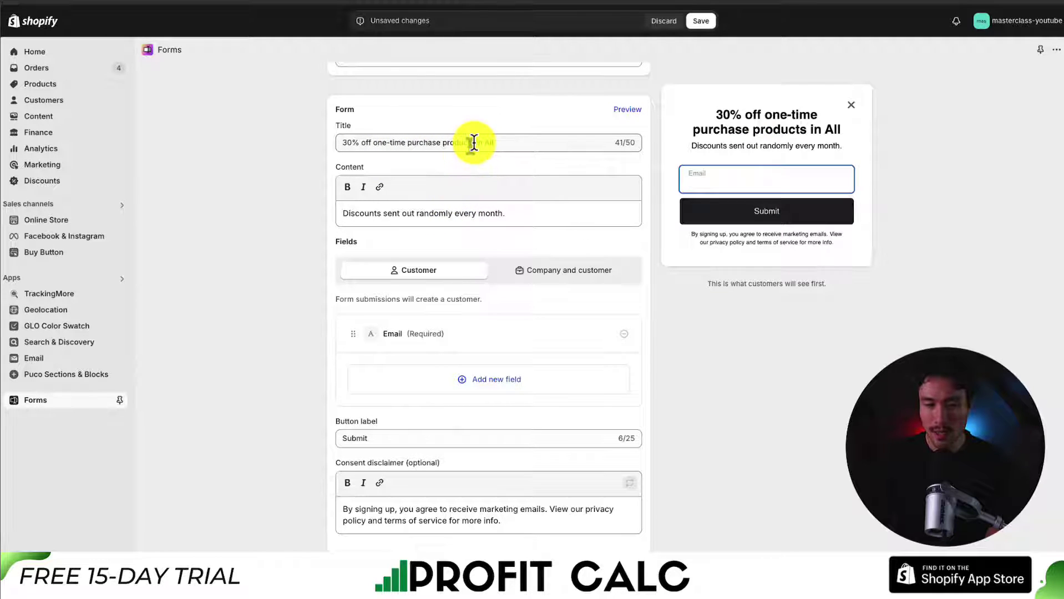
drag(474, 142, 497, 143)
scroll(448, 418, down, 5)
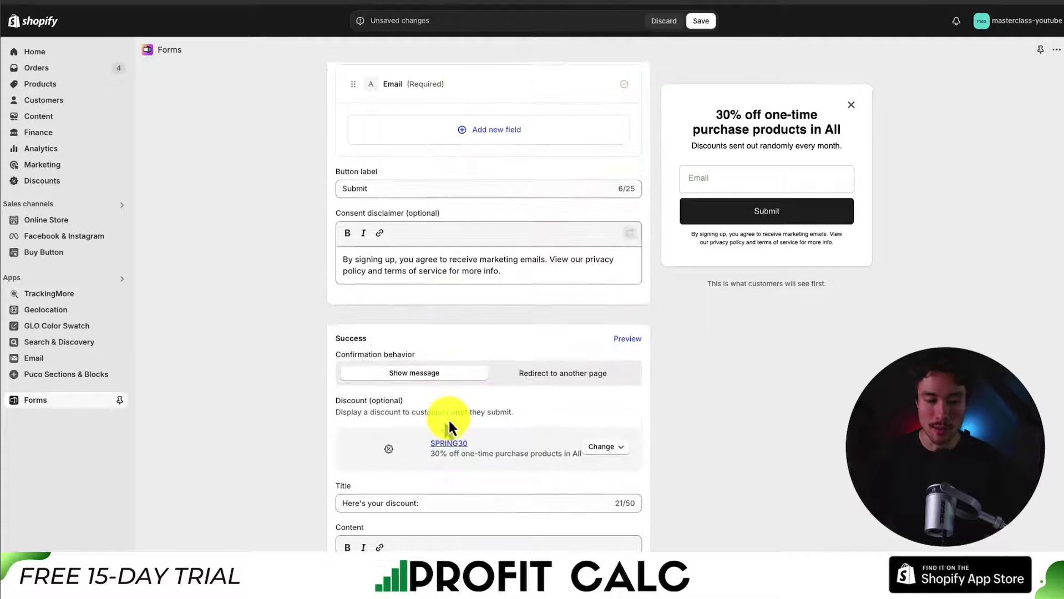
key(ctrl+a)
text(Unlock )
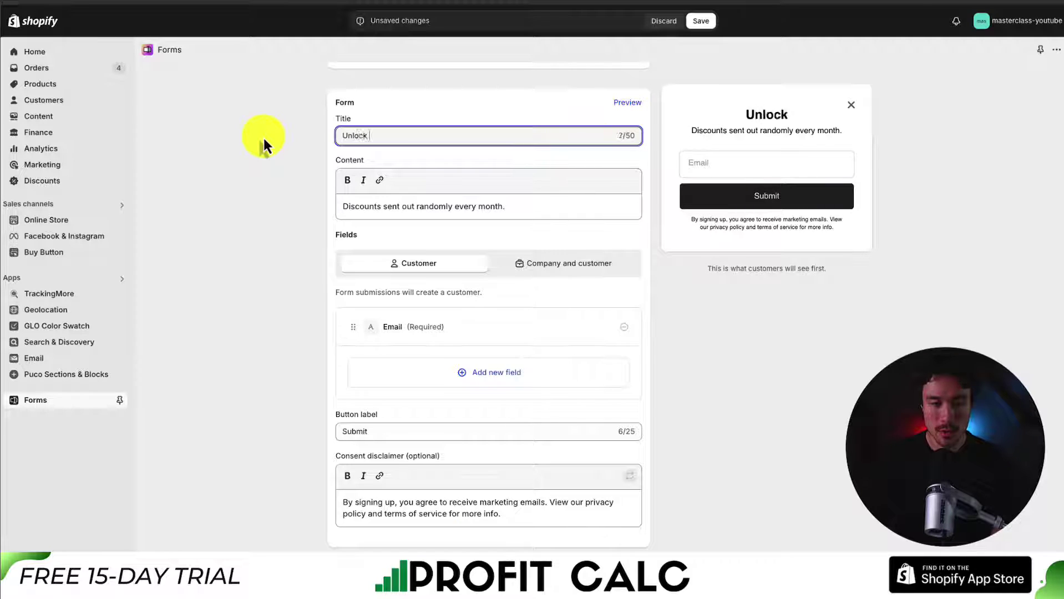
text(30% Off Today)
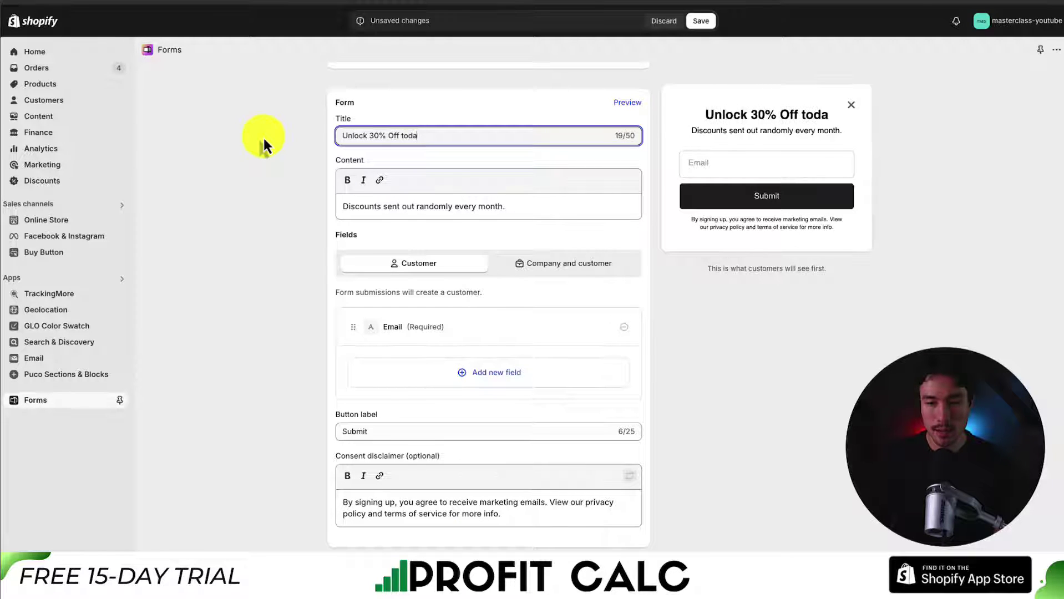
key(ctrl+super+space)
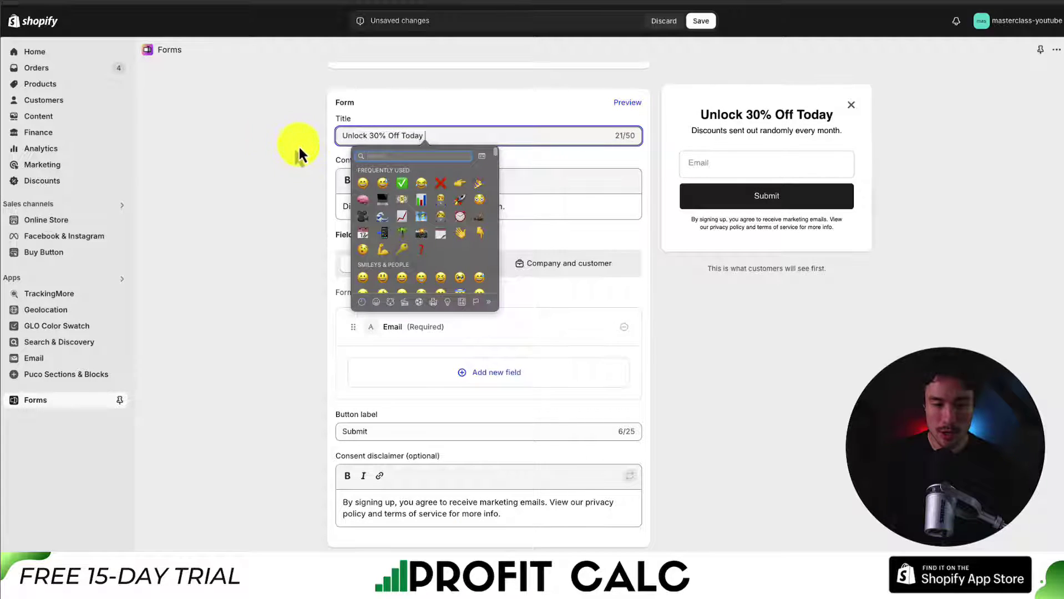
click(478, 182)
scroll(270, 236, down, 10)
Preview the success message customers will see
scroll(352, 216, up, 2)
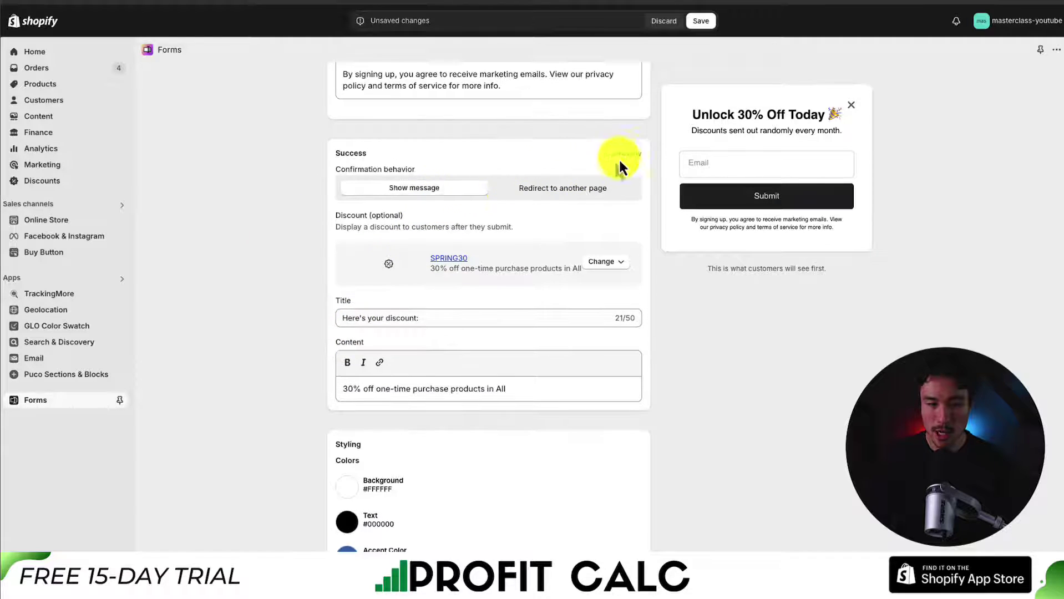
click(638, 155)
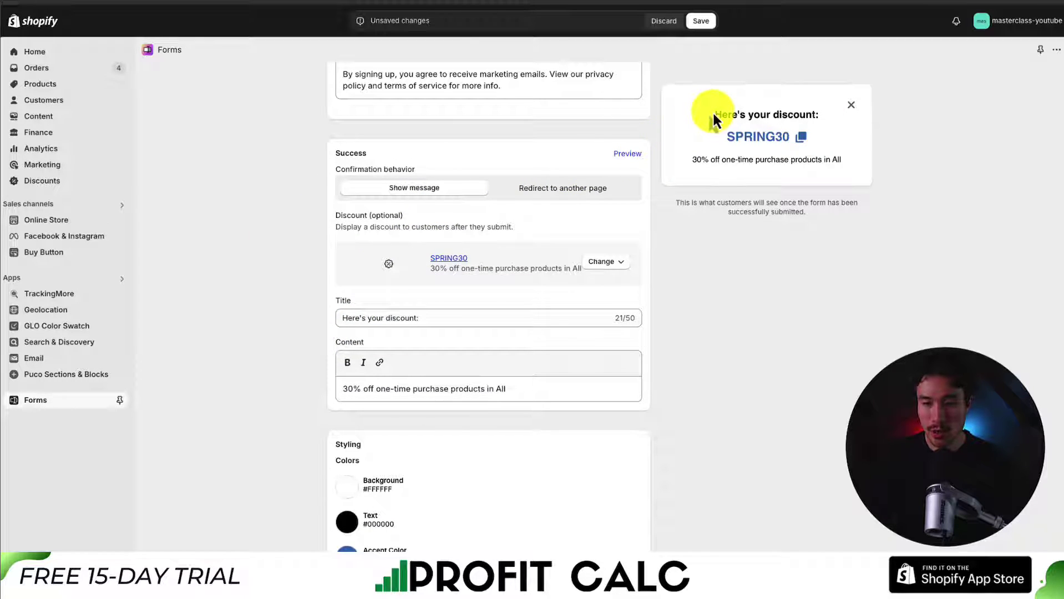
drag(712, 110, 859, 149)
click(866, 140)
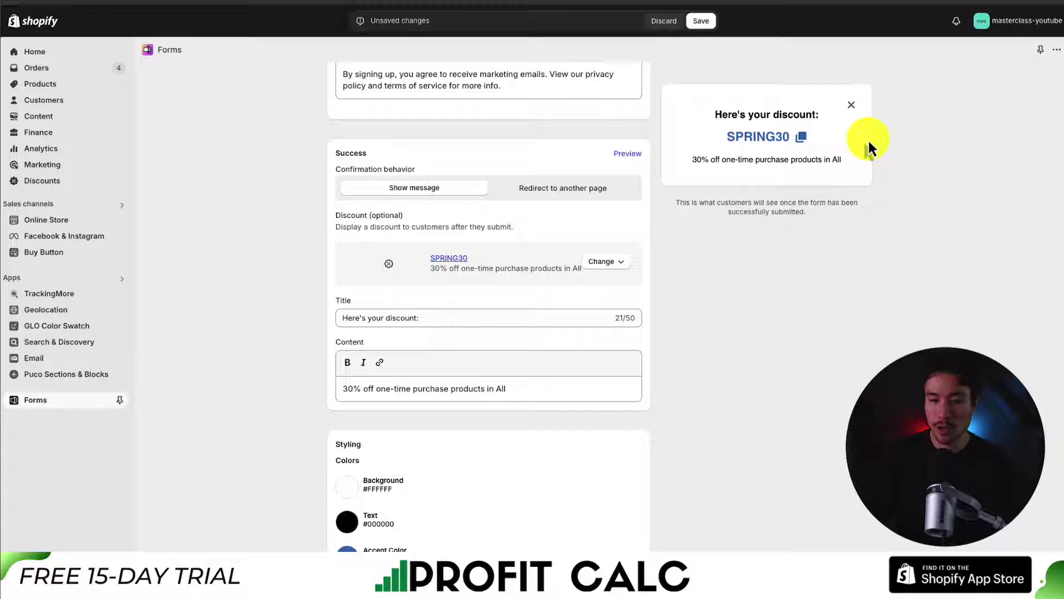
Change the success message content to '30% off all products'
click(502, 388)
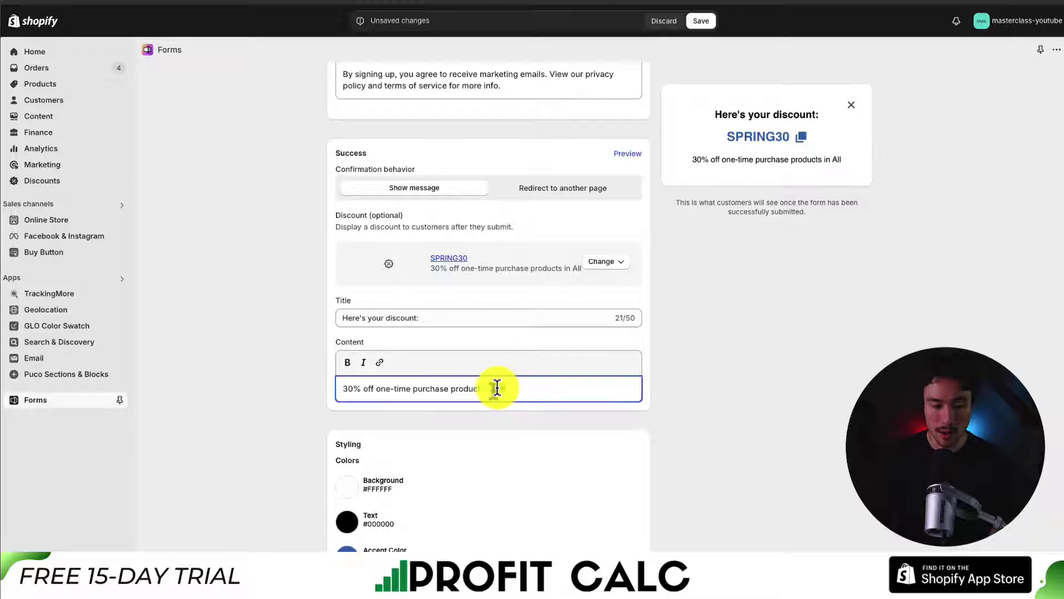
key(ctrl+BackSpace)
key(ctrl+BackSpace)
key(ctrl+BackSpace)
key(ctrl+BackSpace)
key(ctrl+BackSpace)
text(all products)
scroll(330, 355, down, 3)
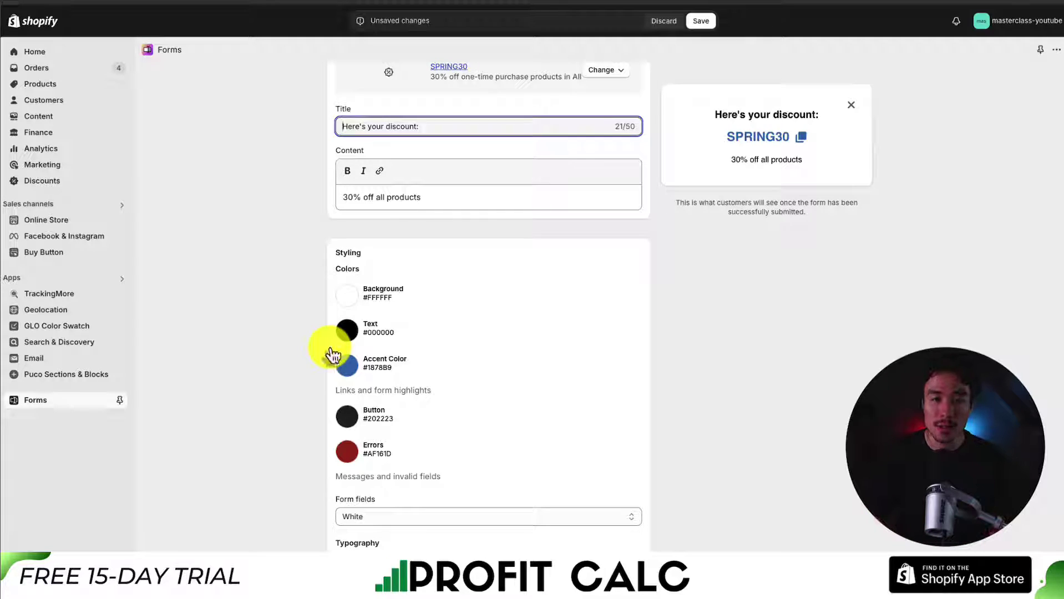
scroll(332, 346, down, 2)
Set the form's accent colour to green #137C04 and preview the success message
click(348, 273)
drag(454, 342, 459, 309)
scroll(438, 306, down, 1)
click(639, 269)
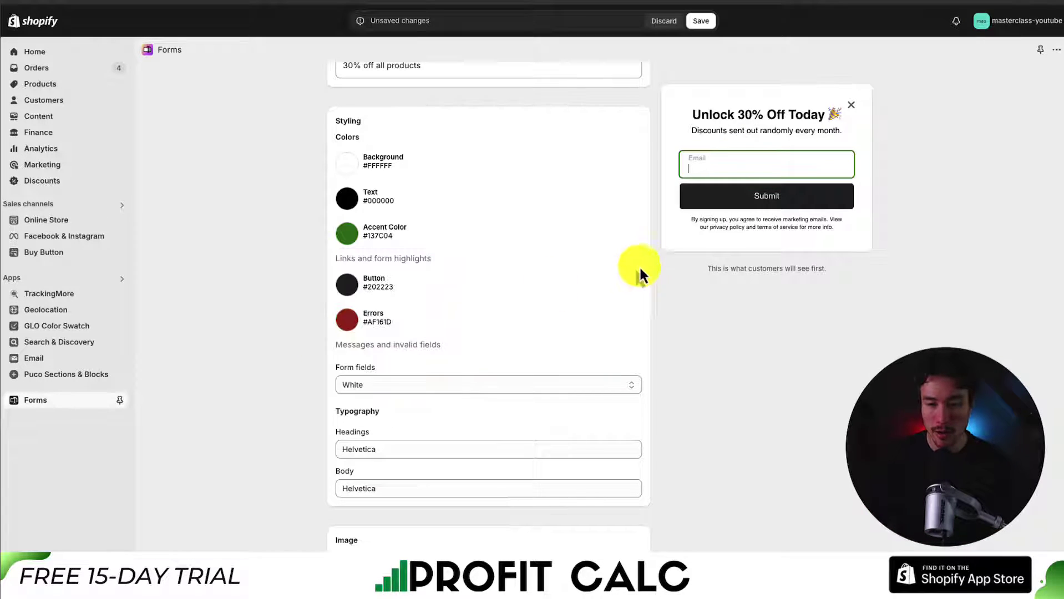
scroll(704, 255, up, 2)
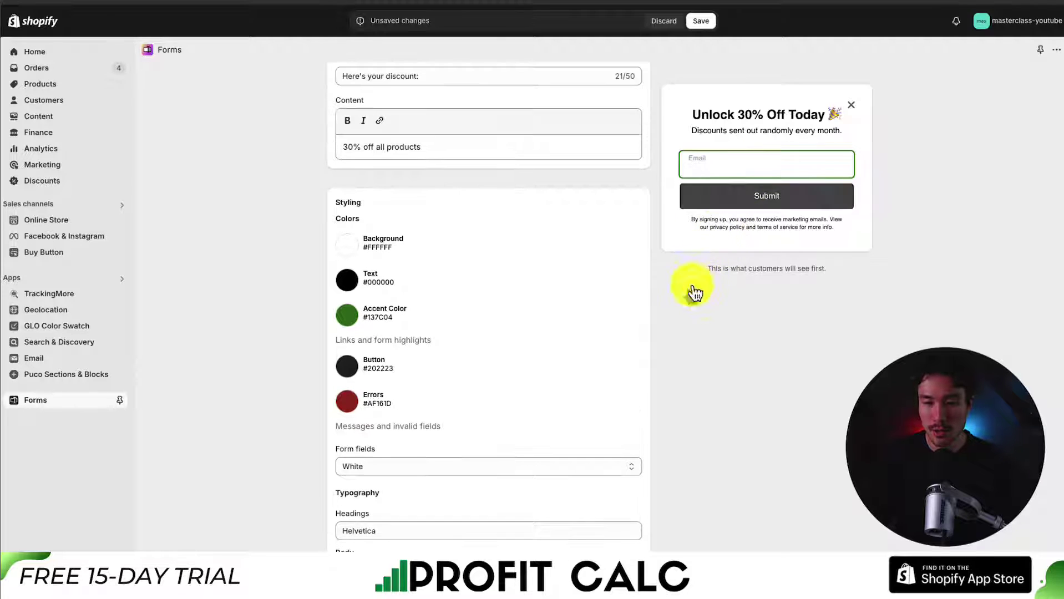
scroll(688, 188, up, 6)
click(623, 239)
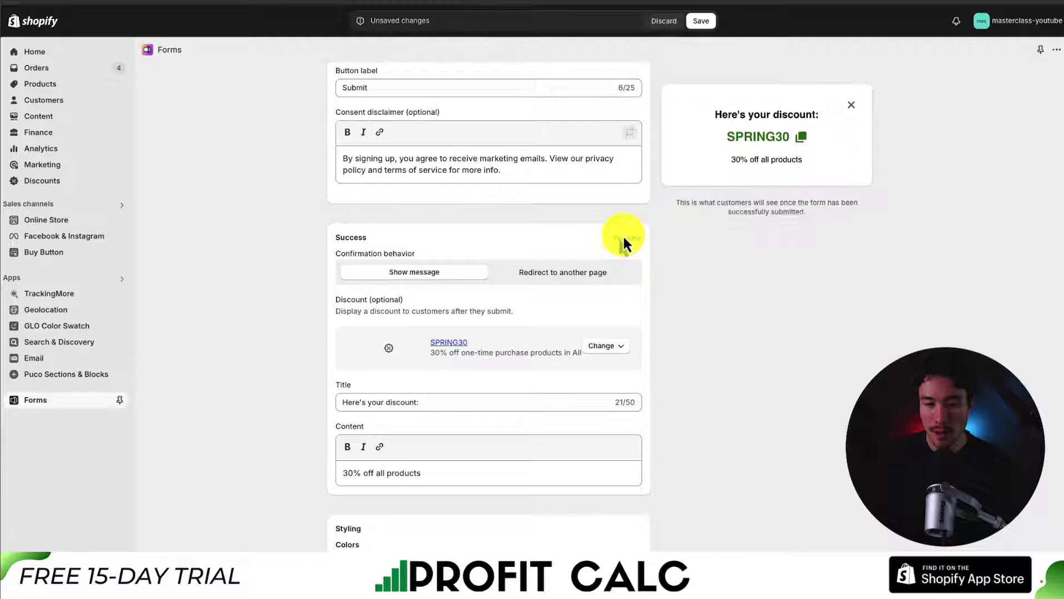
Keep Helvetica for the heading font, White form fields, and no image
scroll(576, 327, down, 7)
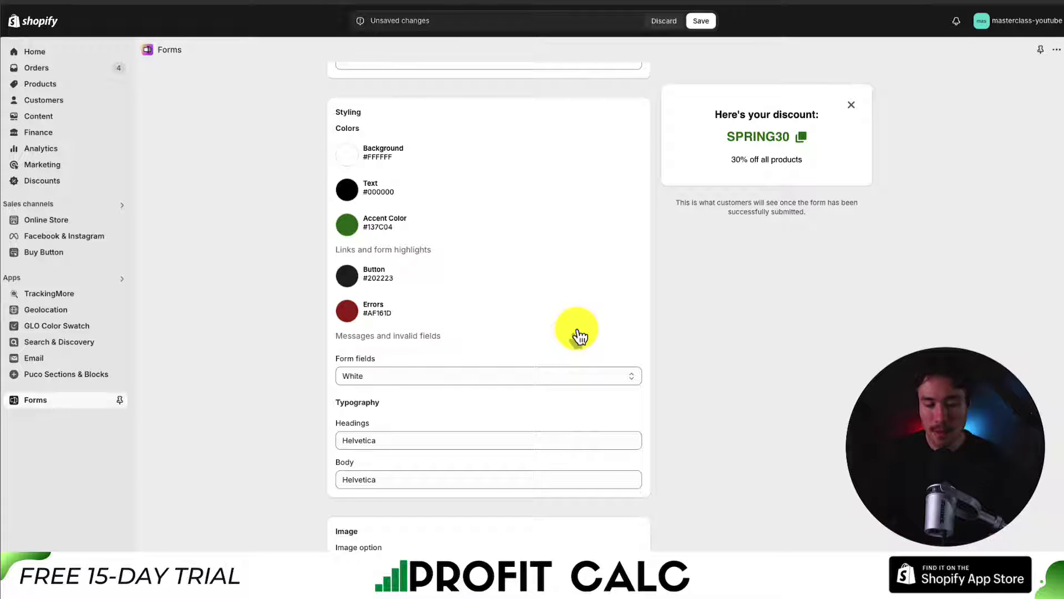
scroll(576, 333, down, 5)
click(355, 188)
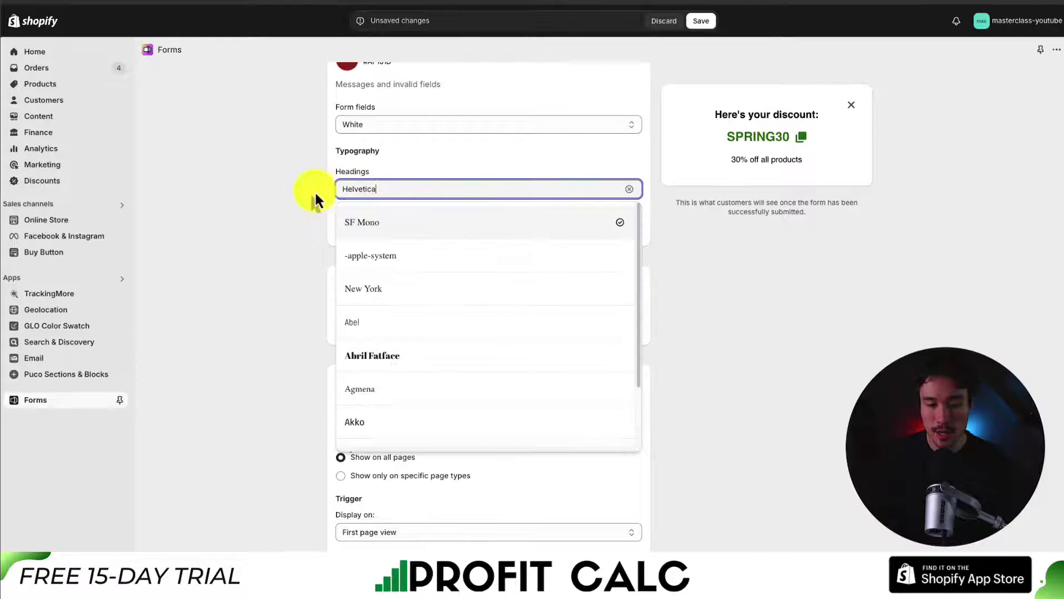
click(308, 190)
click(372, 143)
click(334, 163)
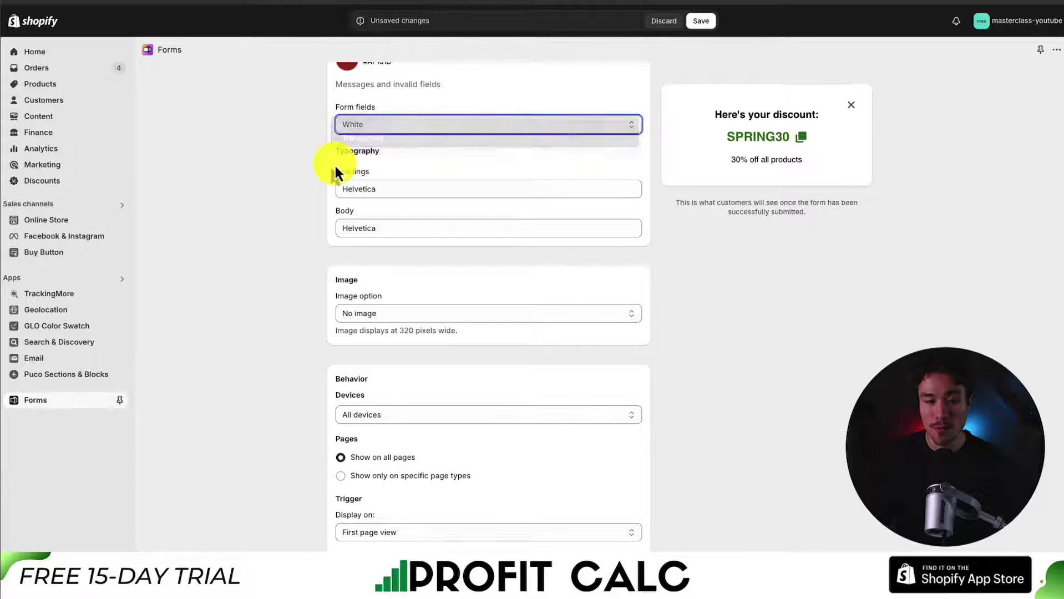
scroll(360, 194, down, 2)
click(391, 230)
click(563, 183)
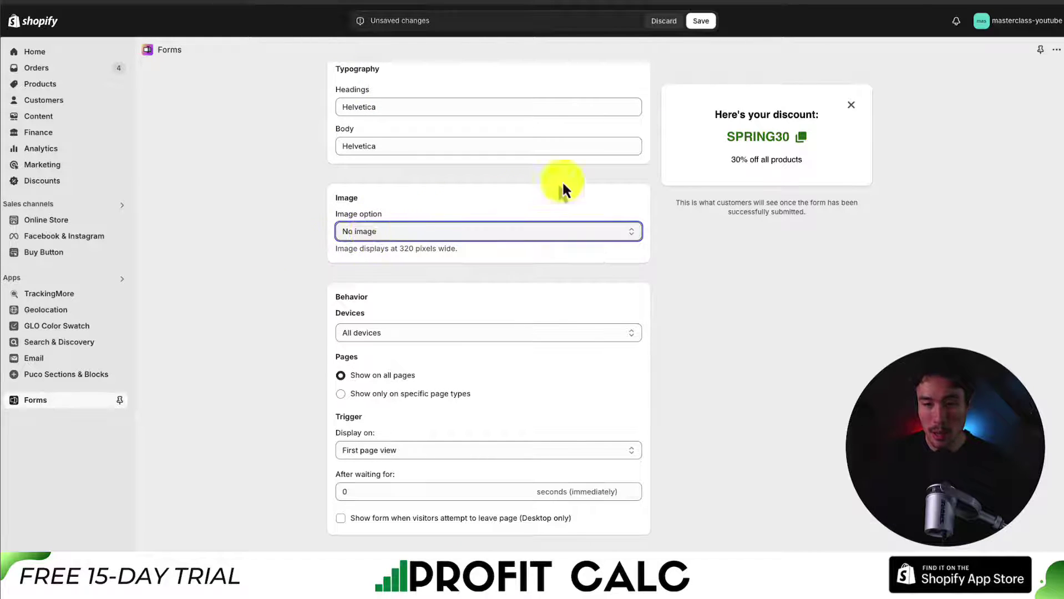
Keep the teaser at the bottom right and retitle it 'Unlock 30% Off Today 🎉'
scroll(622, 189, up, 10)
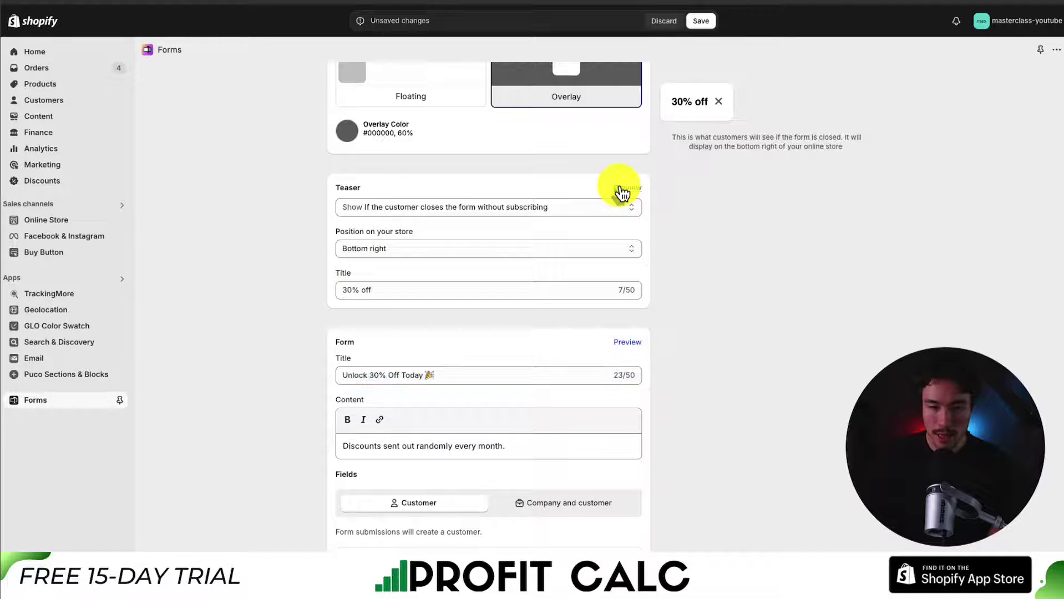
click(435, 251)
click(250, 321)
triple_click(361, 285)
text(Unlock 30% Off Today 🎉)
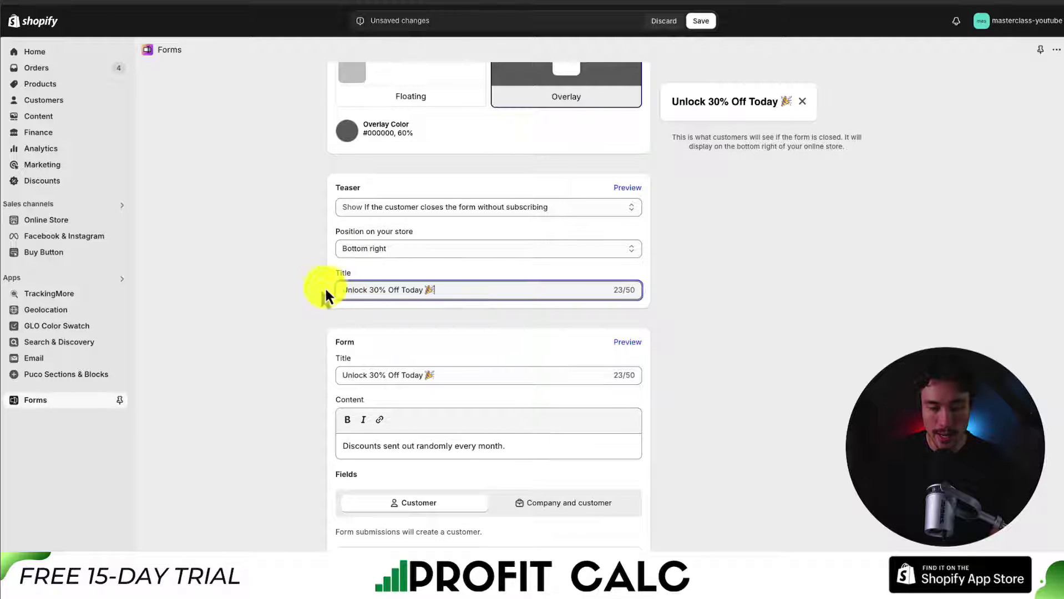
scroll(305, 288, down, 7)
scroll(294, 289, up, 6)
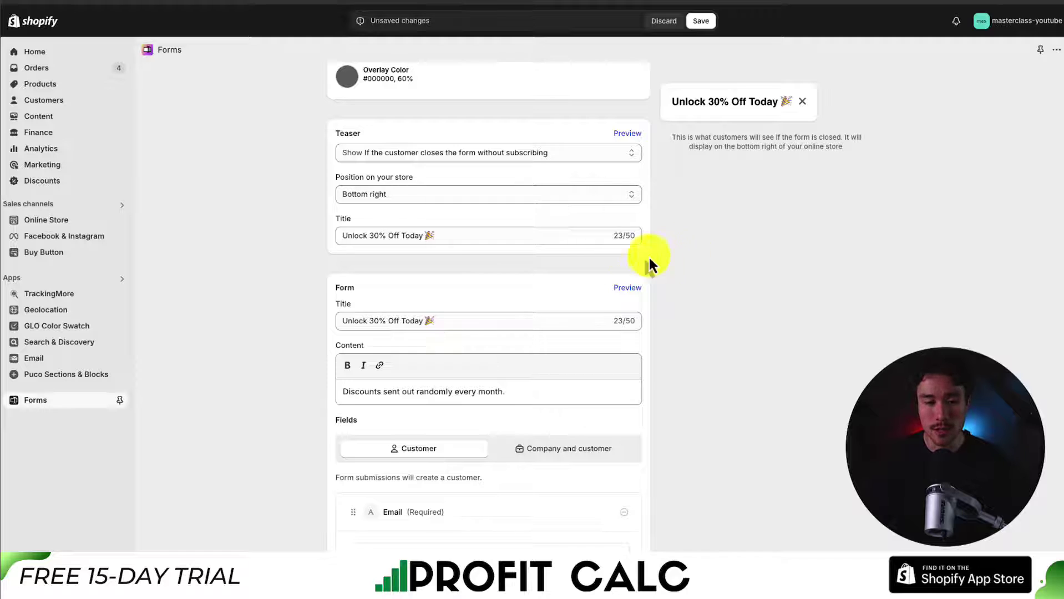
drag(415, 235, 416, 265)
scroll(309, 285, down, 15)
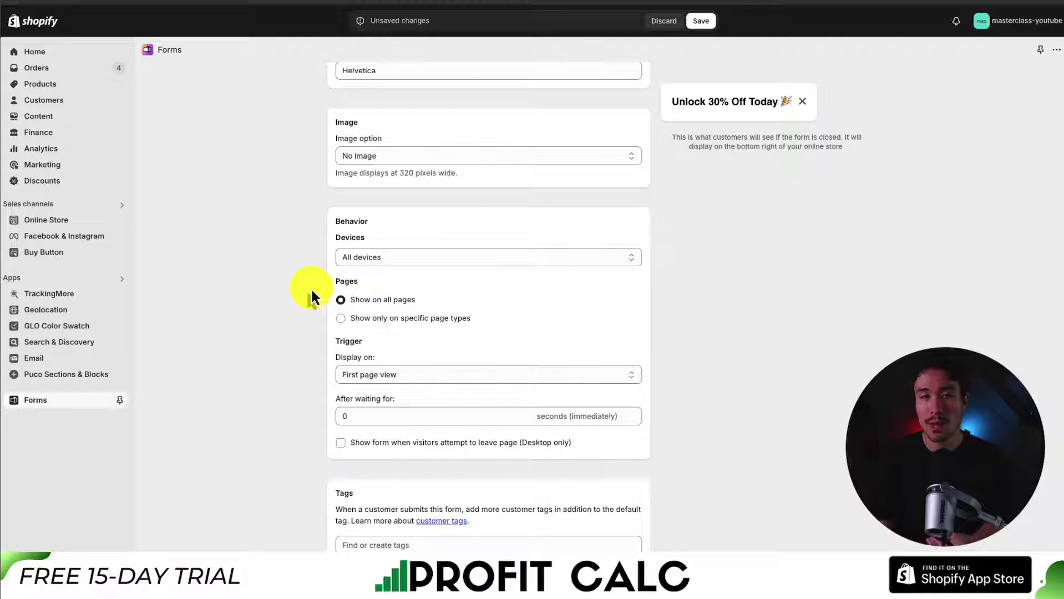
Keep the form showing on all devices and triggering on the first page view
click(383, 258)
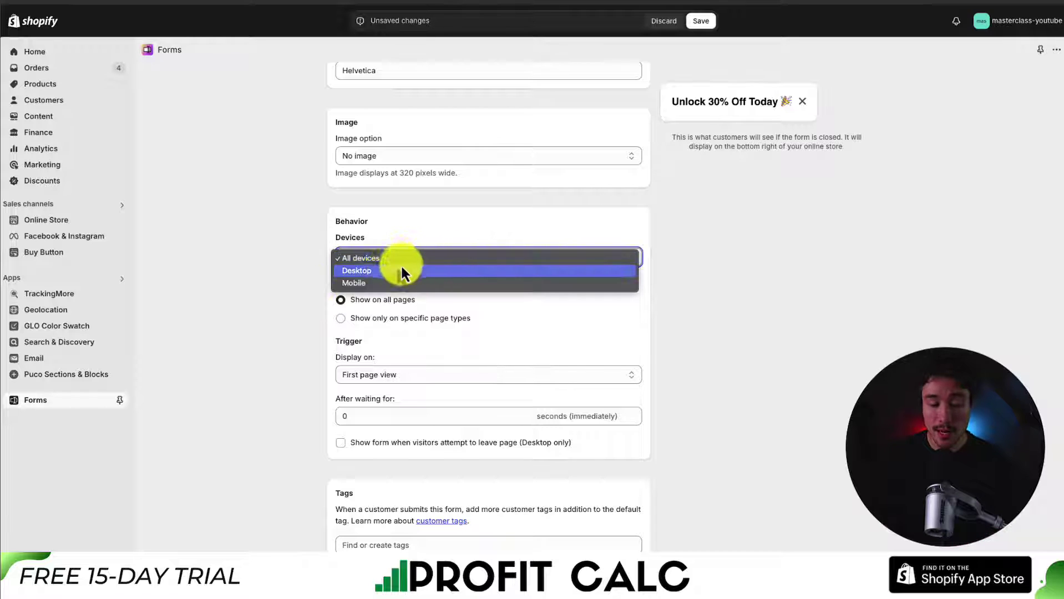
click(301, 285)
scroll(314, 285, down, 1)
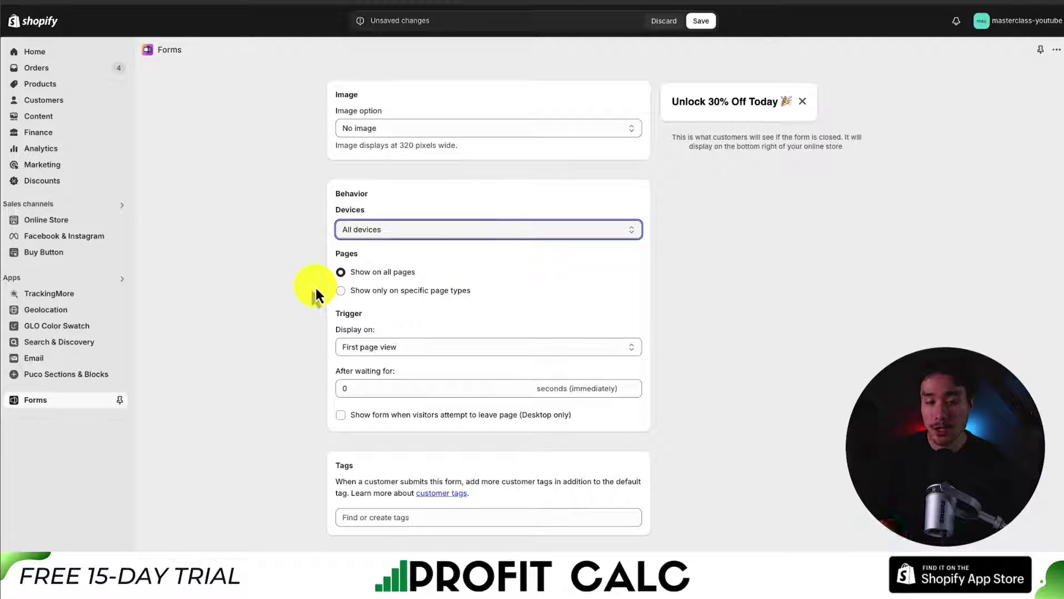
scroll(333, 288, down, 1)
click(359, 301)
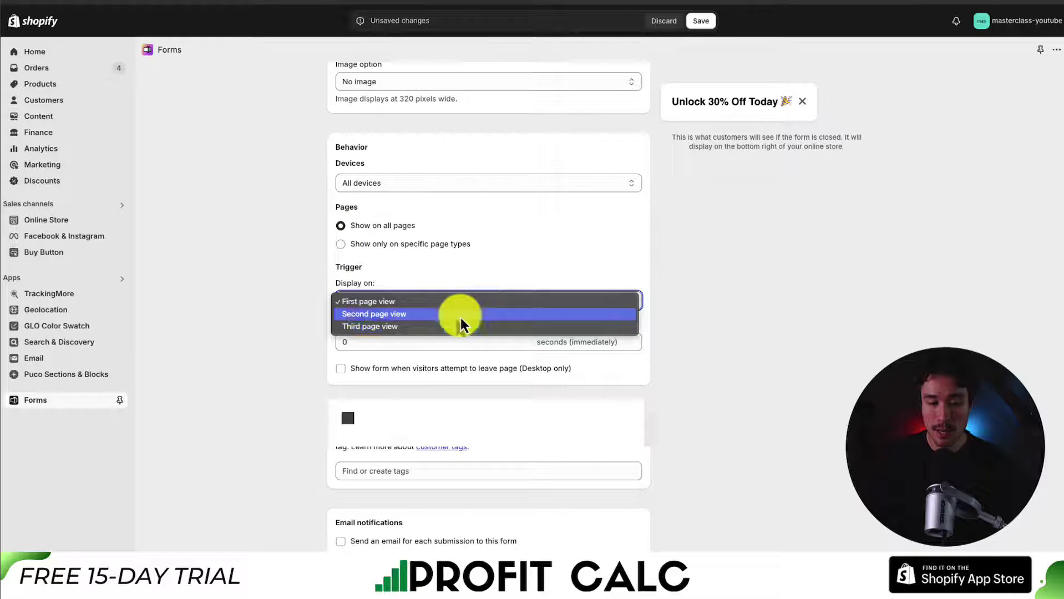
click(332, 272)
Set a 5-second delay before the popup appears, with exit-intent display left off
scroll(428, 149, down, 3)
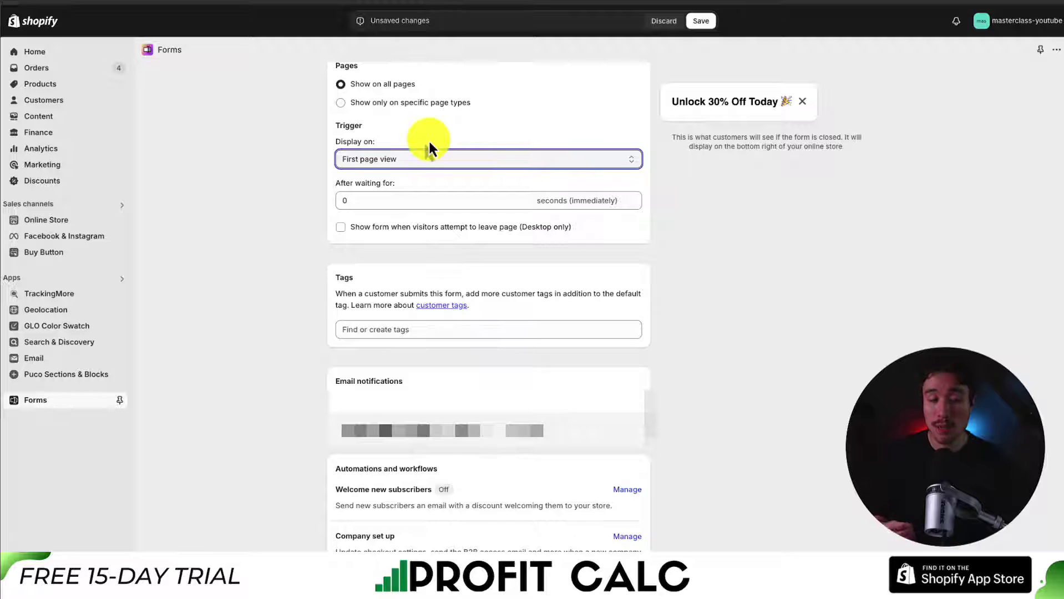
click(377, 201)
text(5)
click(289, 232)
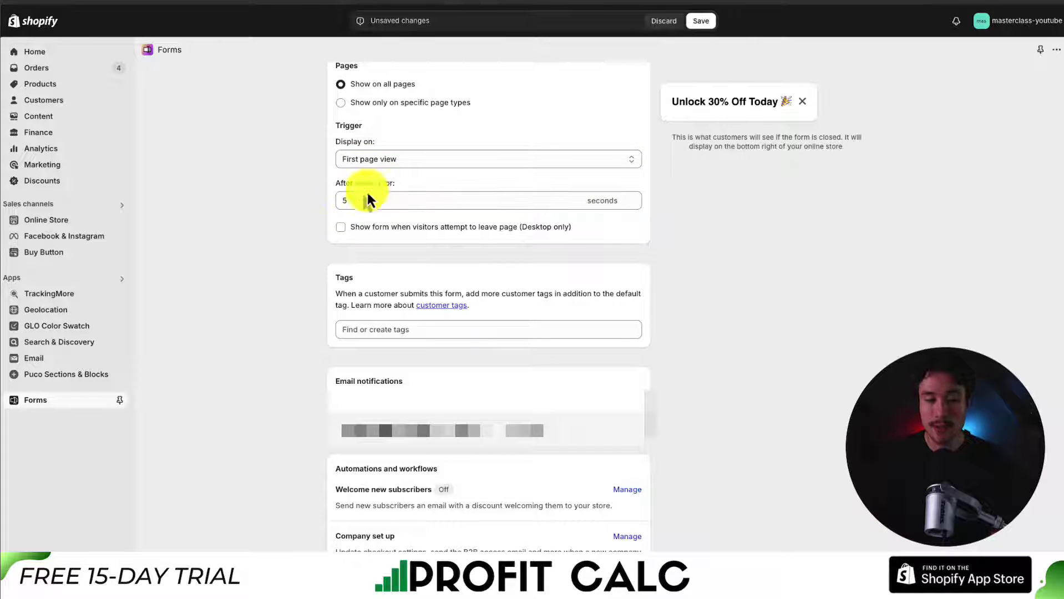
scroll(344, 222, down, 1)
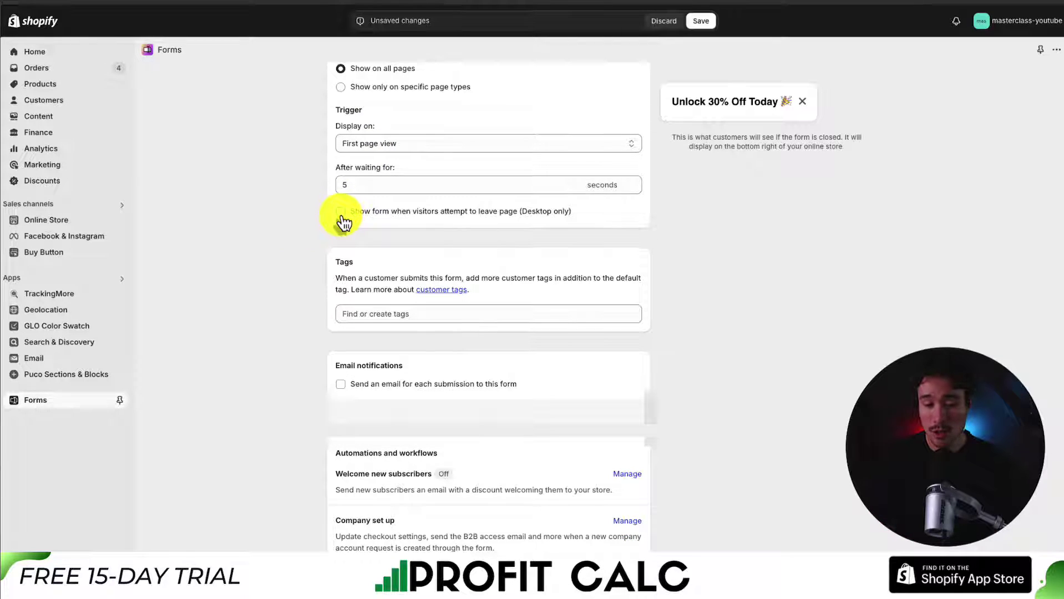
click(342, 216)
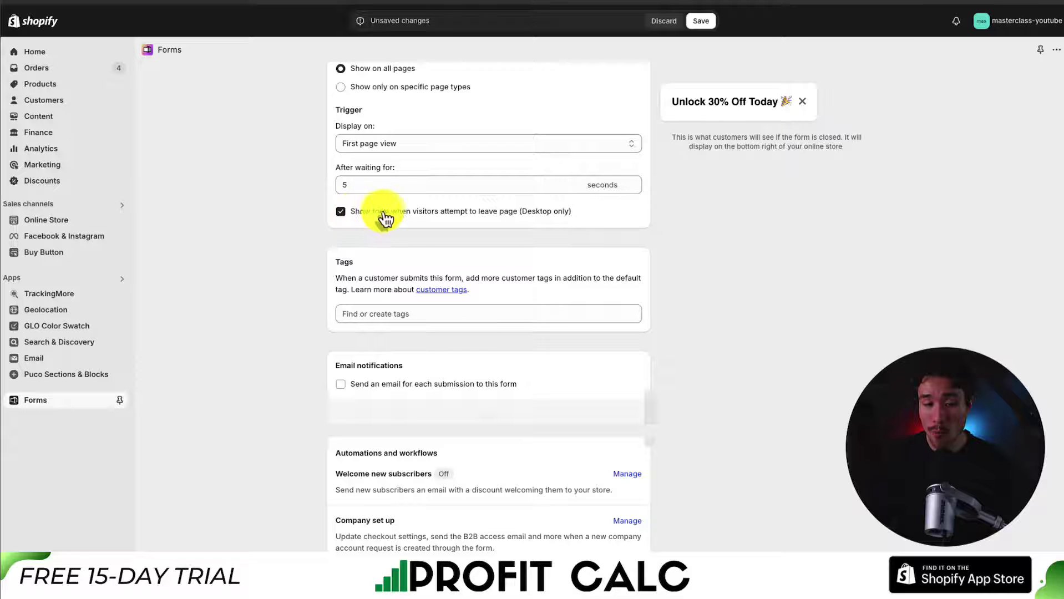
click(344, 218)
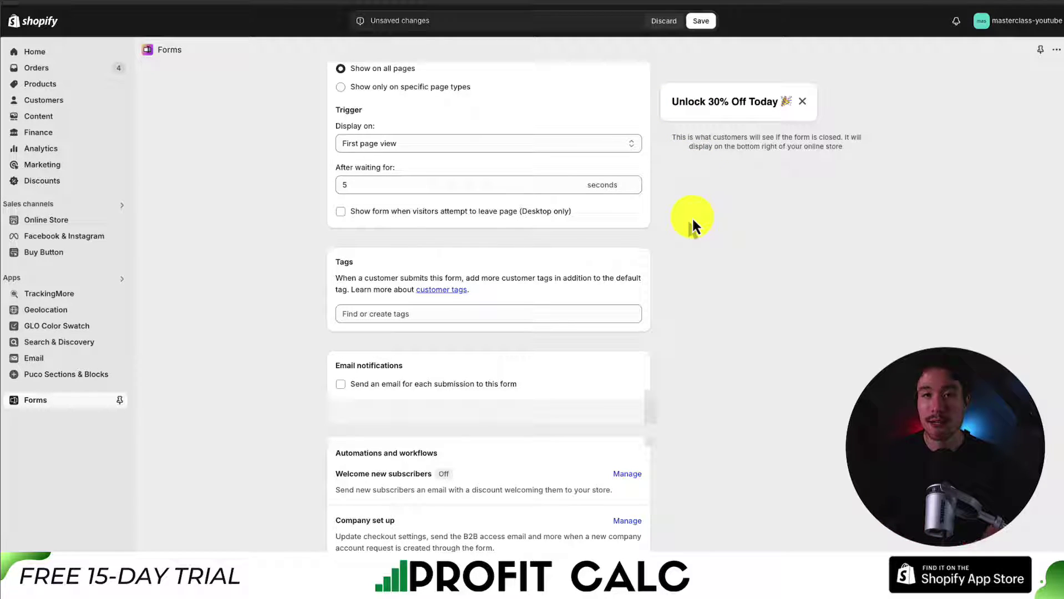
Leave the Tags field empty and enable an email for each form submission
drag(339, 277, 408, 309)
click(399, 314)
click(300, 332)
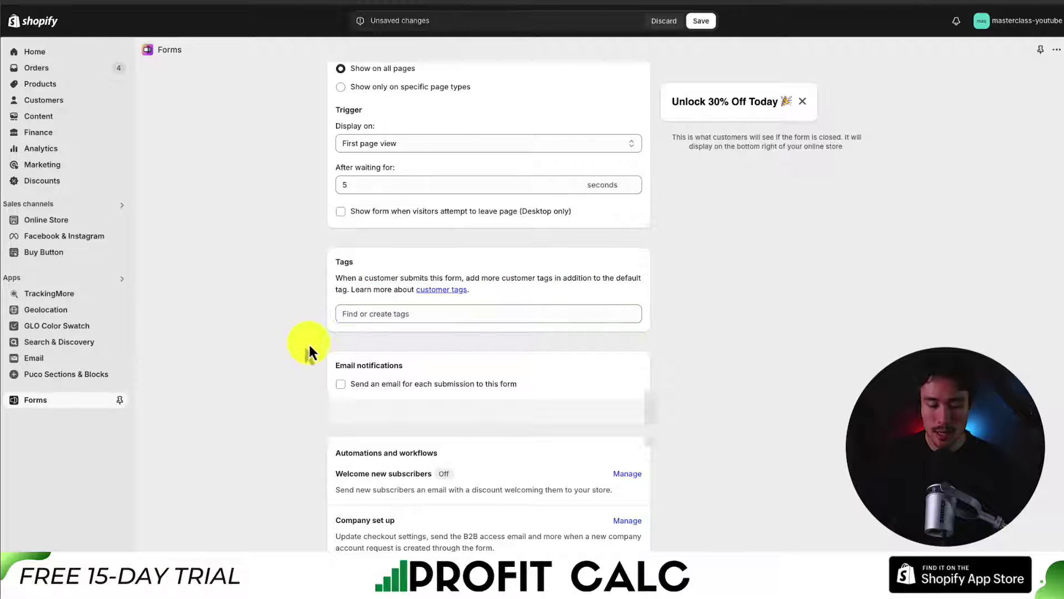
click(340, 384)
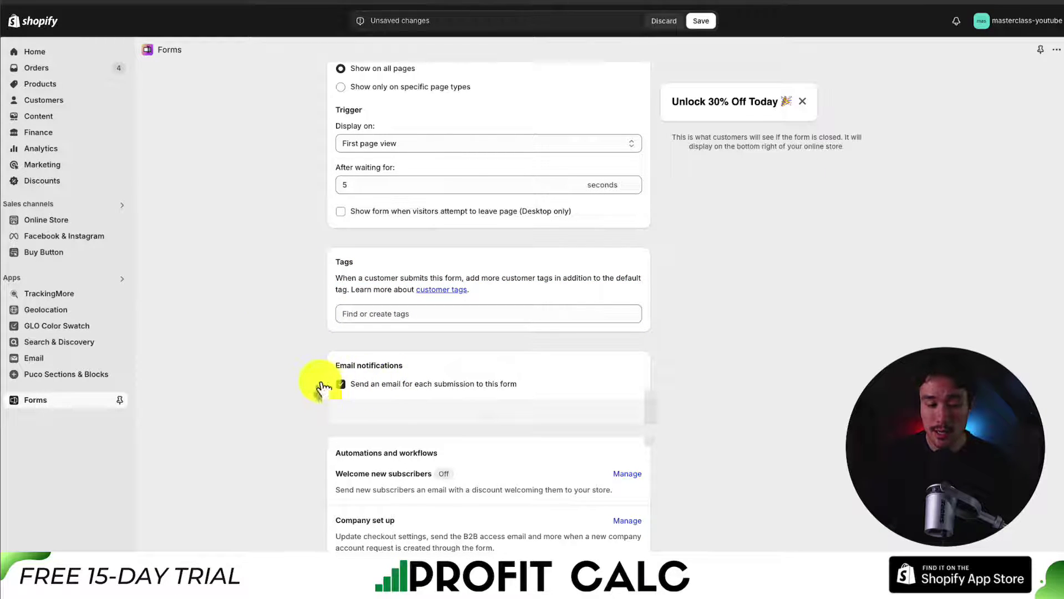
click(340, 384)
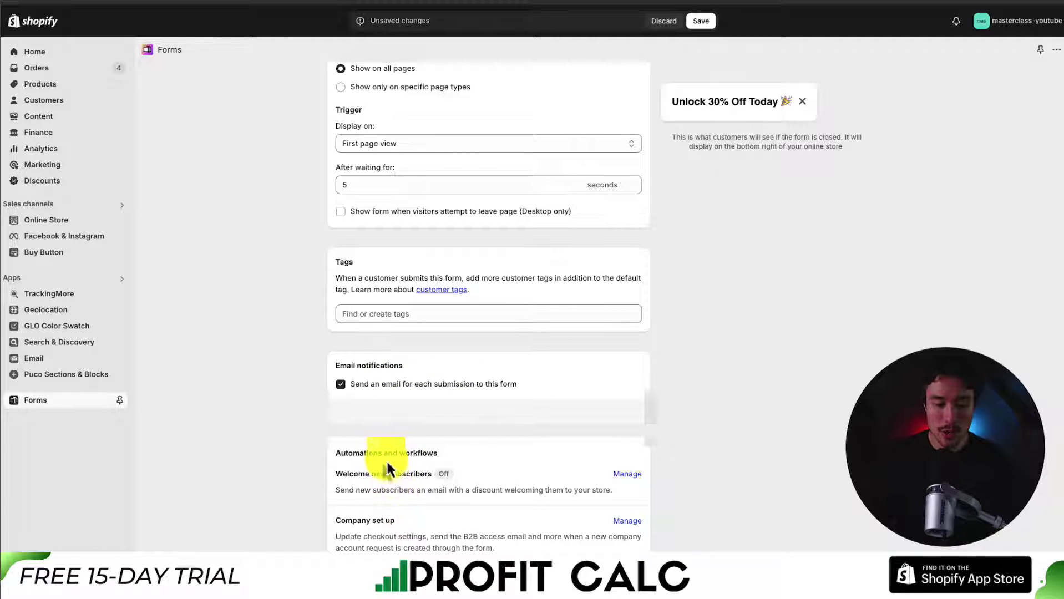
drag(384, 456, 487, 464)
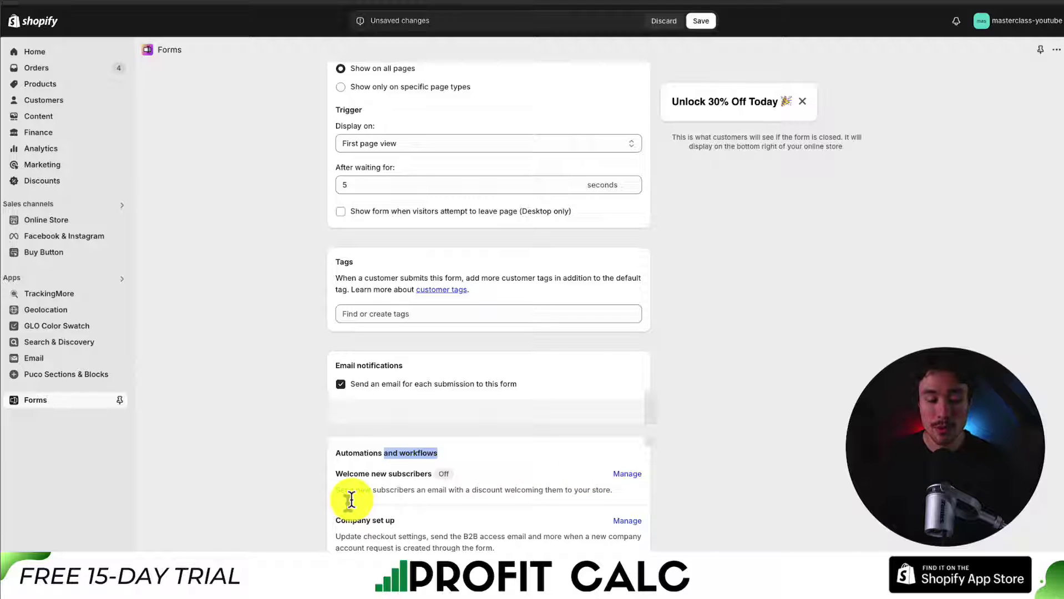
click(670, 477)
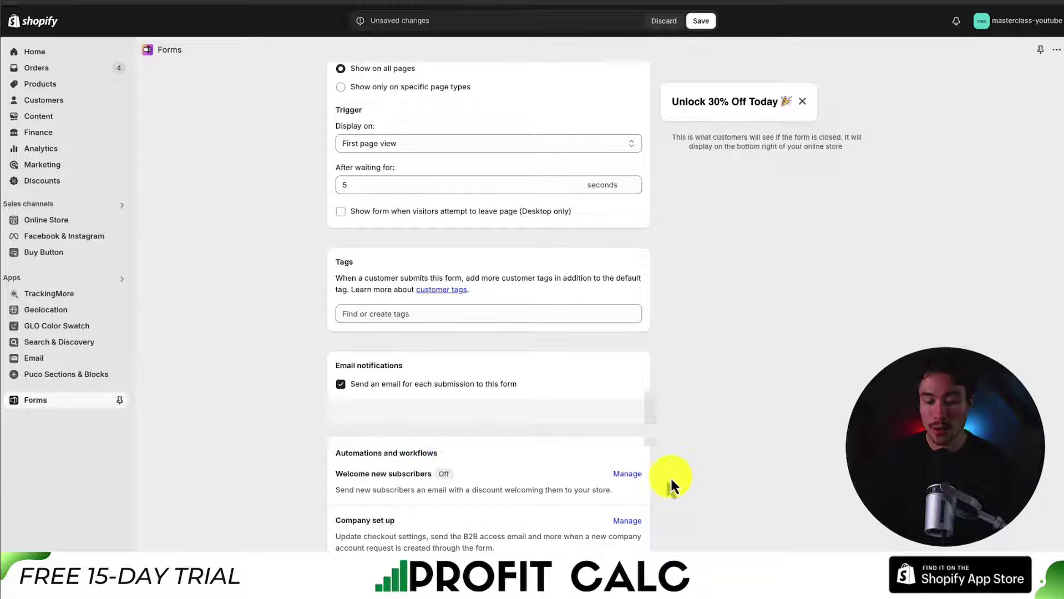
click(635, 476)
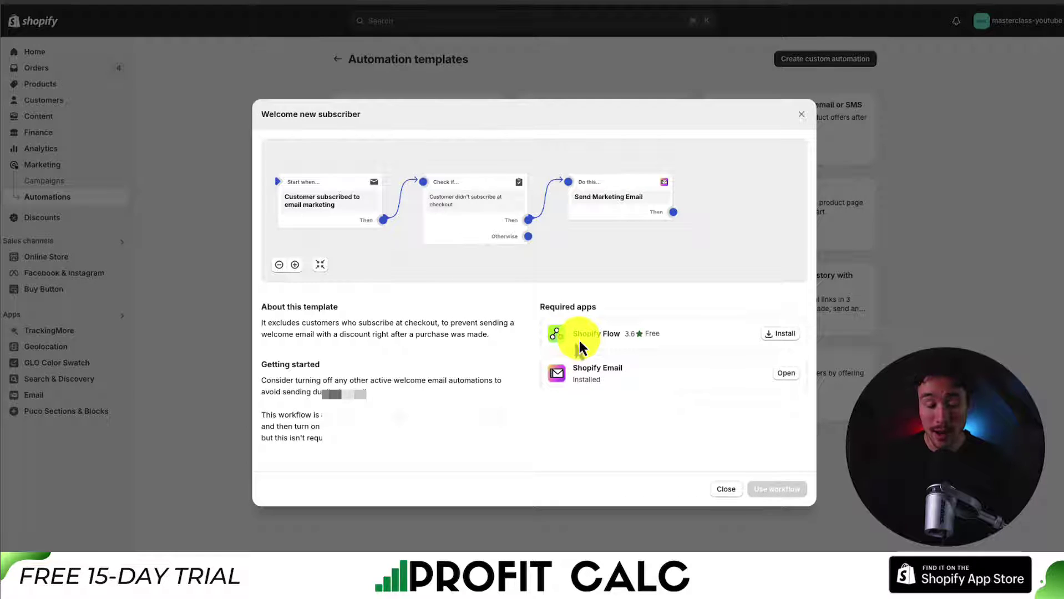
click(642, 2)
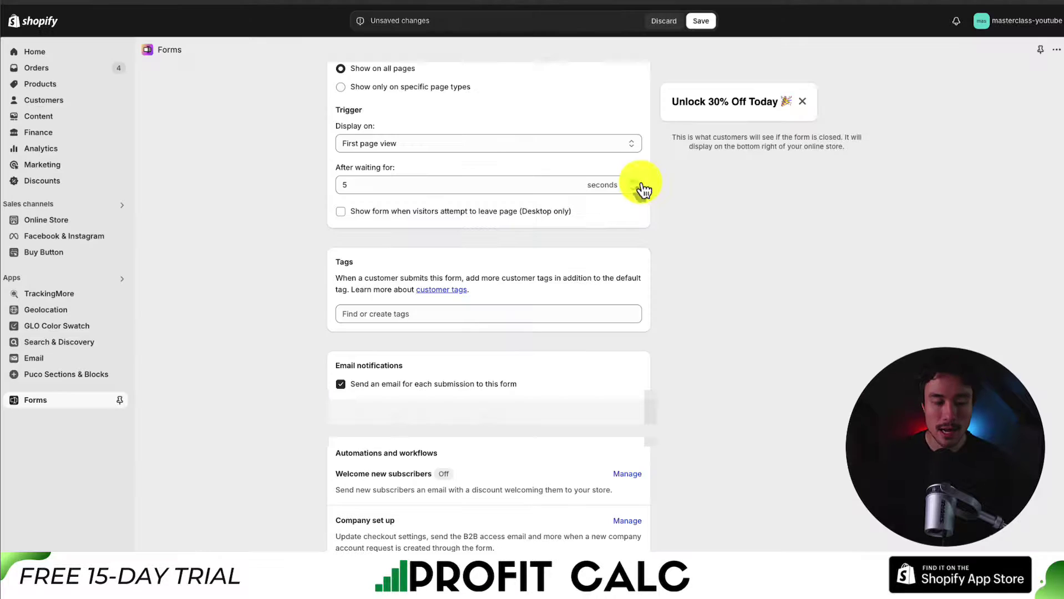
Save the popup sign-up form, creating First form
scroll(641, 188, up, 15)
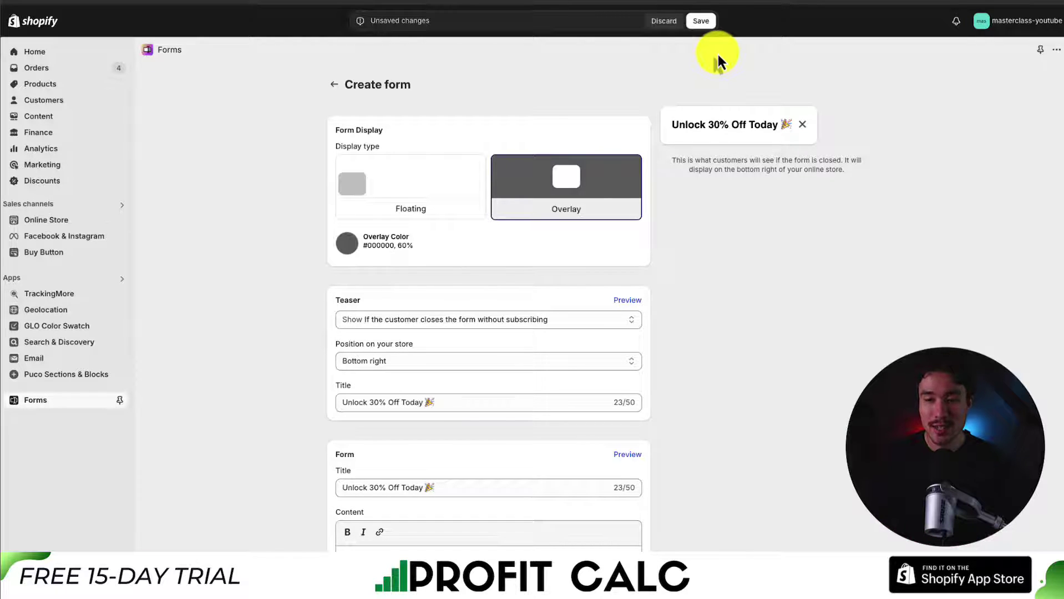
click(709, 25)
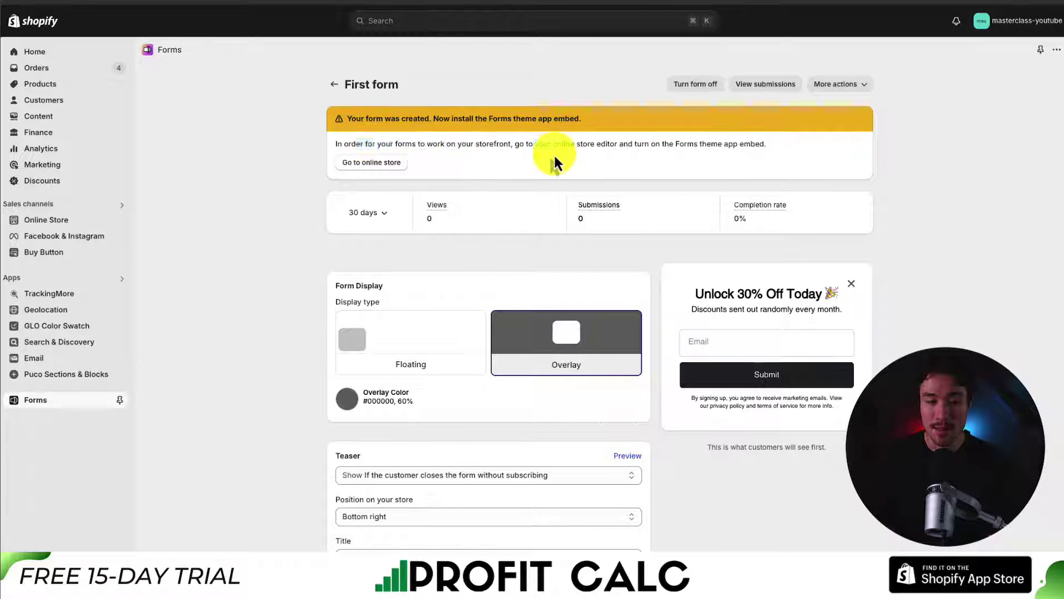
drag(355, 144, 624, 143)
click(624, 142)
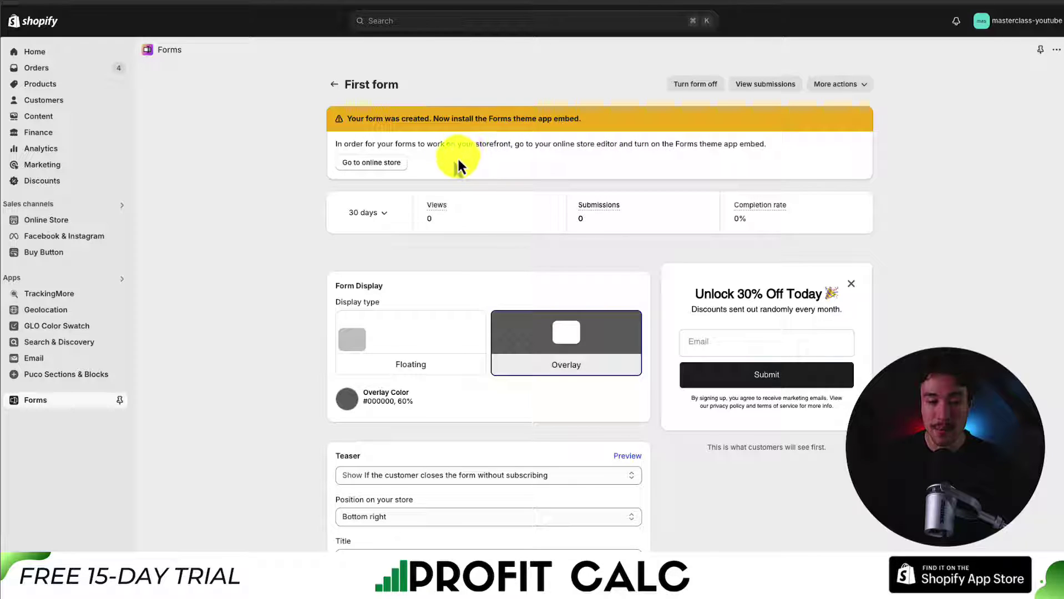
Turn on the Forms app embed in the theme editor and save the theme
click(378, 163)
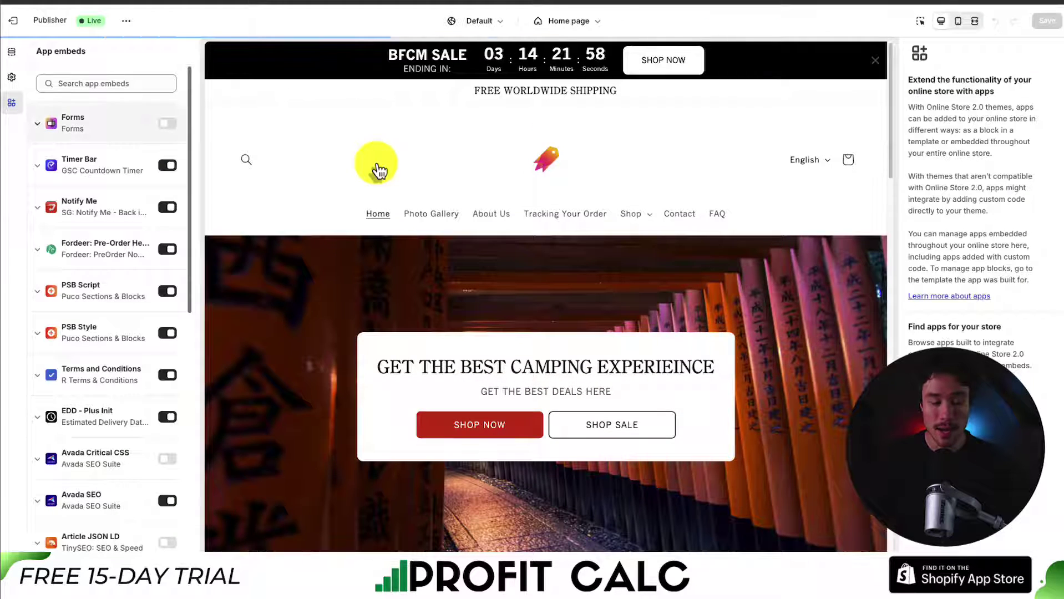
click(168, 123)
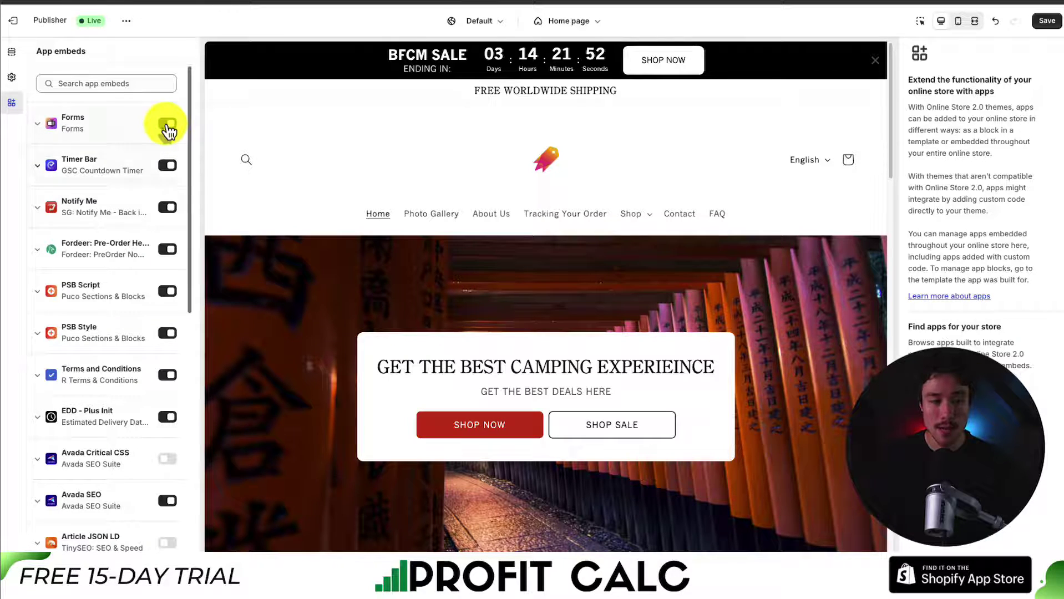
click(1046, 21)
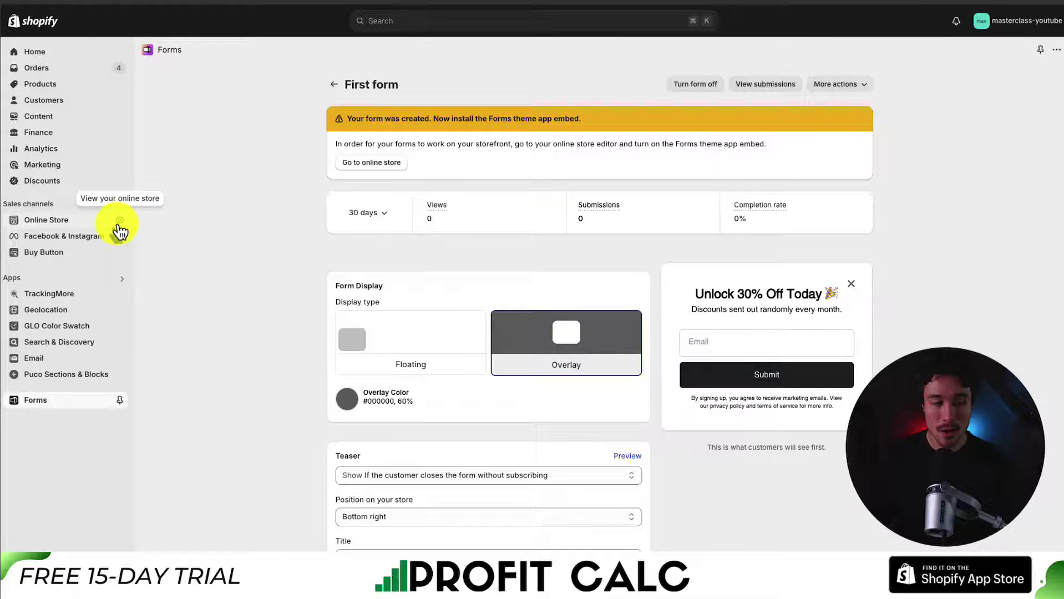
On the live store, submit a test email in the 'Unlock 30% Off Today' popup
click(119, 222)
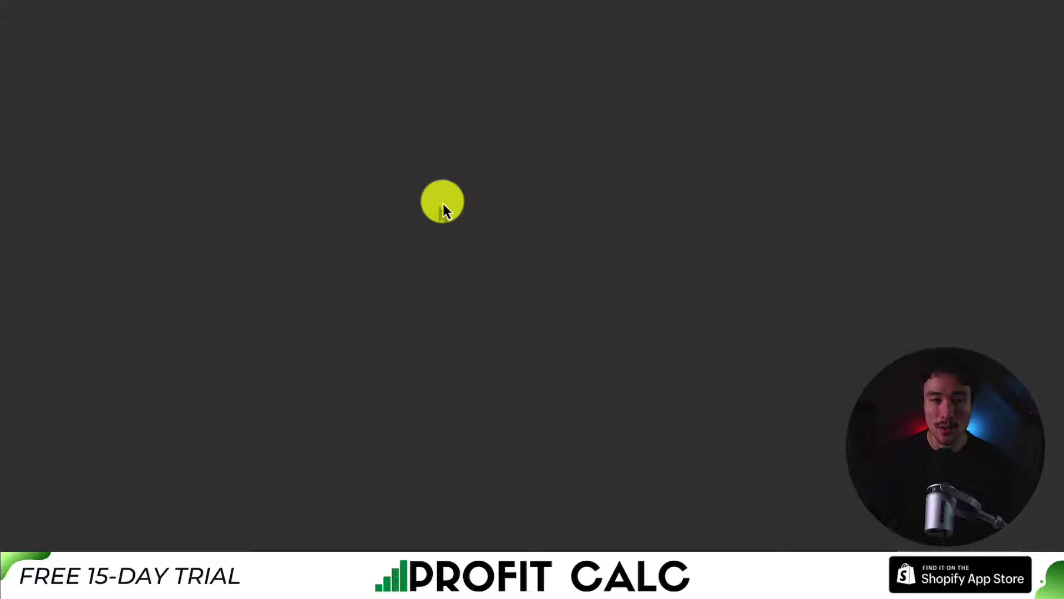
scroll(443, 205, down, 10)
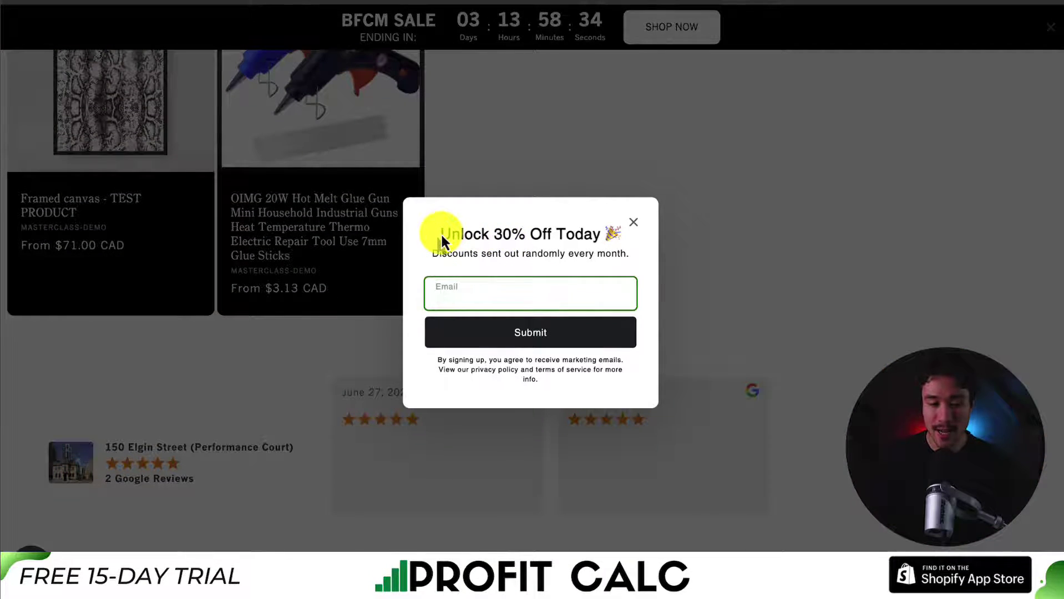
drag(440, 234, 608, 236)
click(481, 298)
text(test@g)
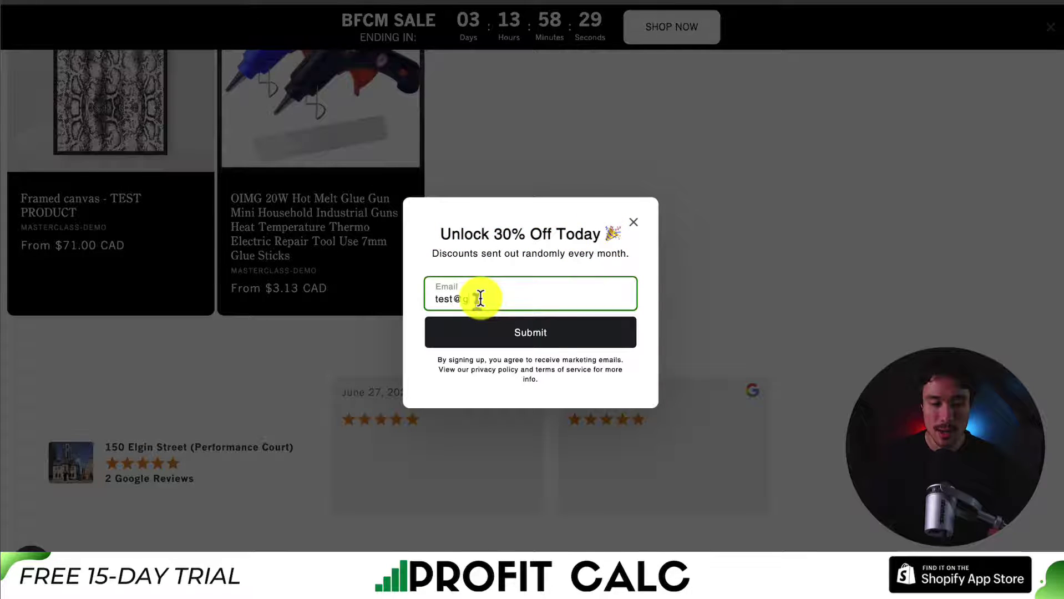
text(@)
click(499, 335)
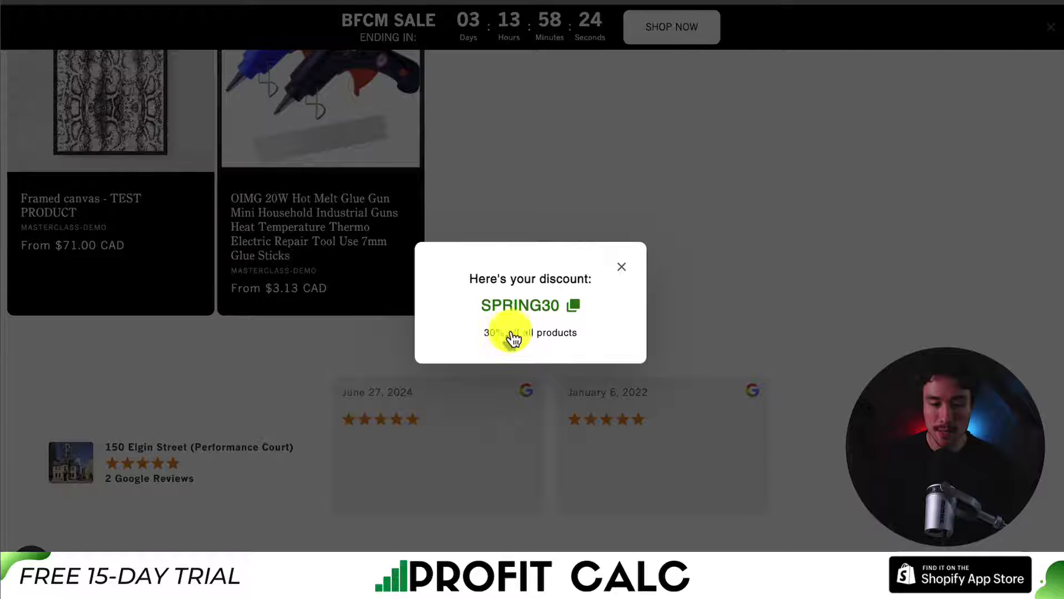